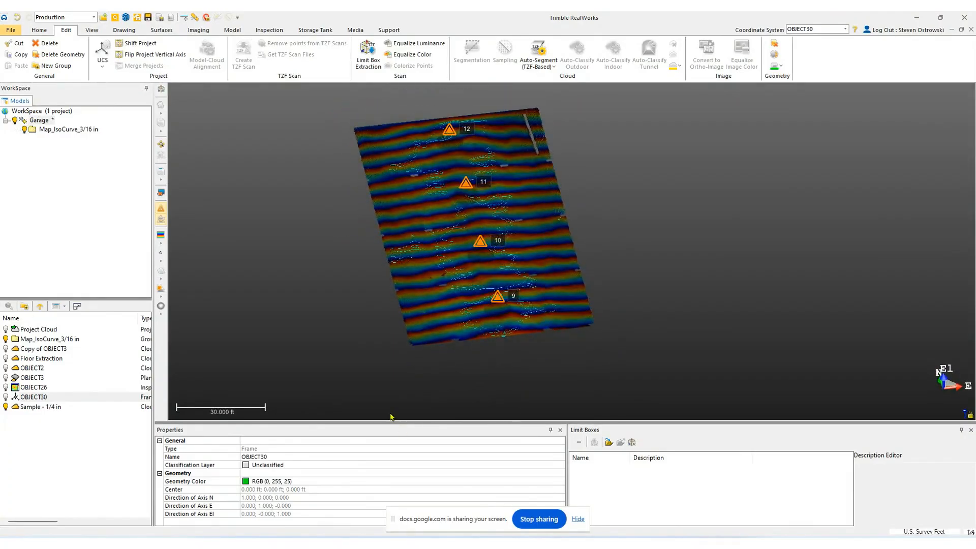
Open the garage scan in Scan Explorer, expand the default station group, look around the floor, and close the viewer.
click(39, 30)
click(99, 52)
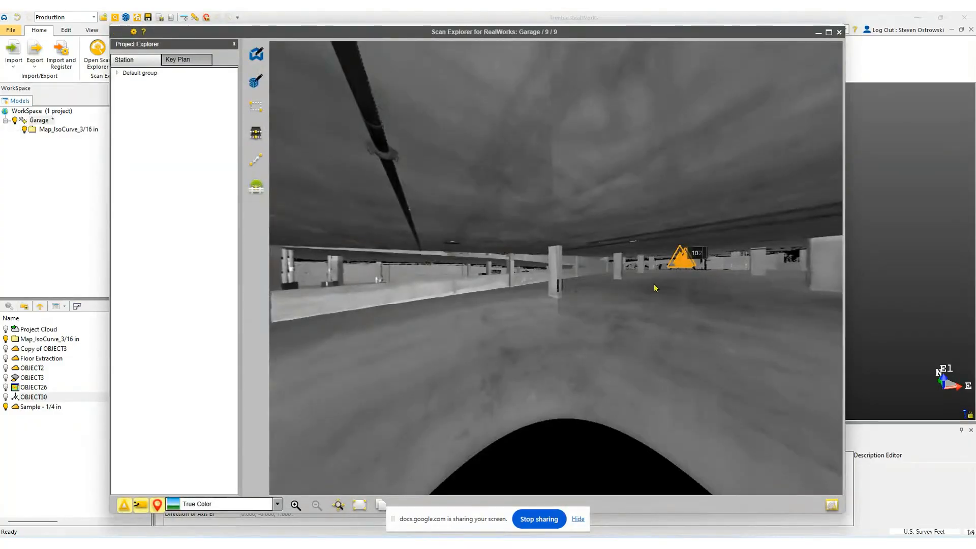
click(118, 73)
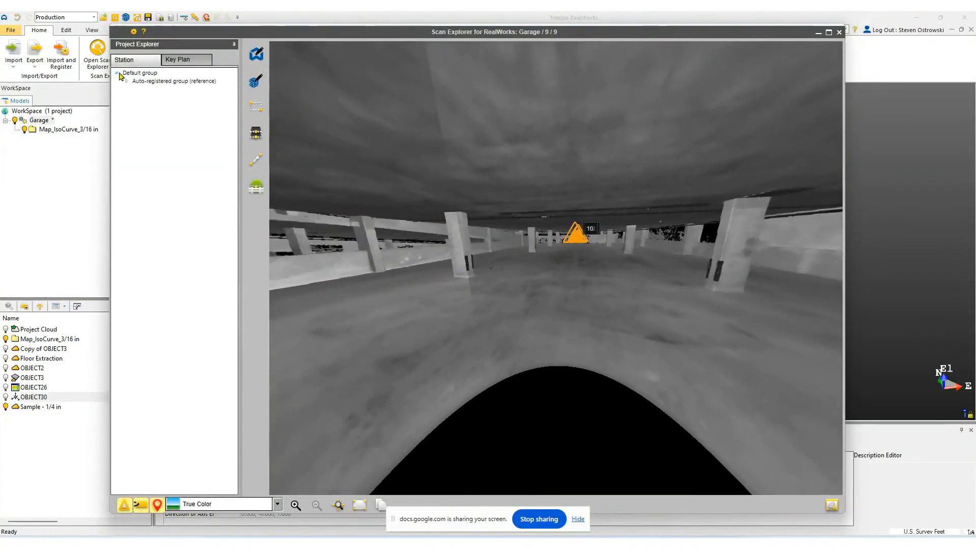
drag(561, 246, 696, 152)
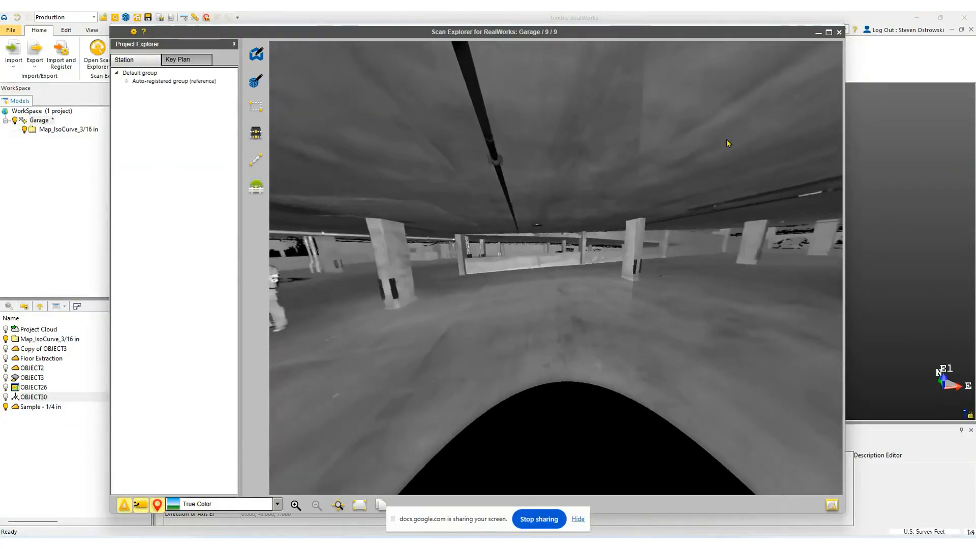
click(839, 32)
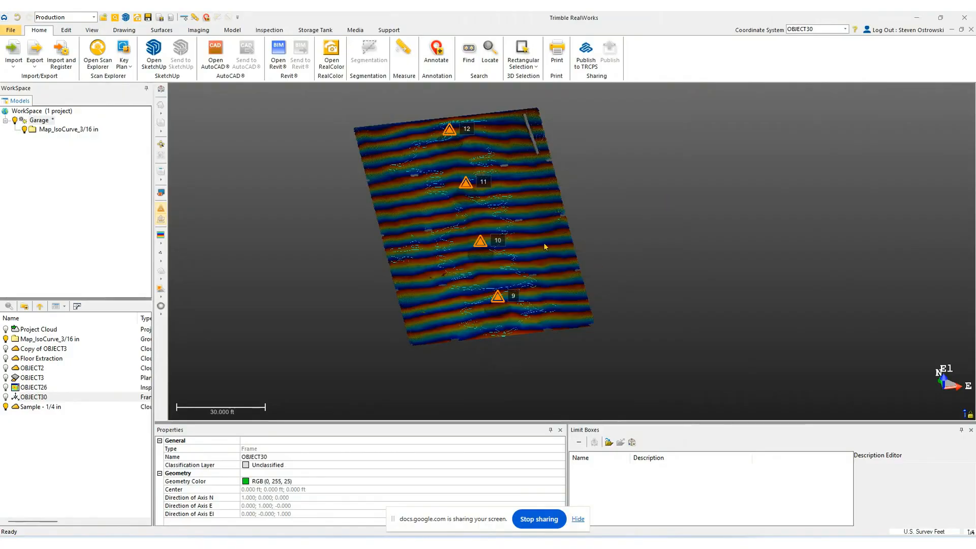
Hide the Map_IsoCurve_3/16 in contour group, leaving the Sample - 1/4 in floor cloud displayed.
scroll(468, 242, up, 2)
drag(469, 242, 425, 241)
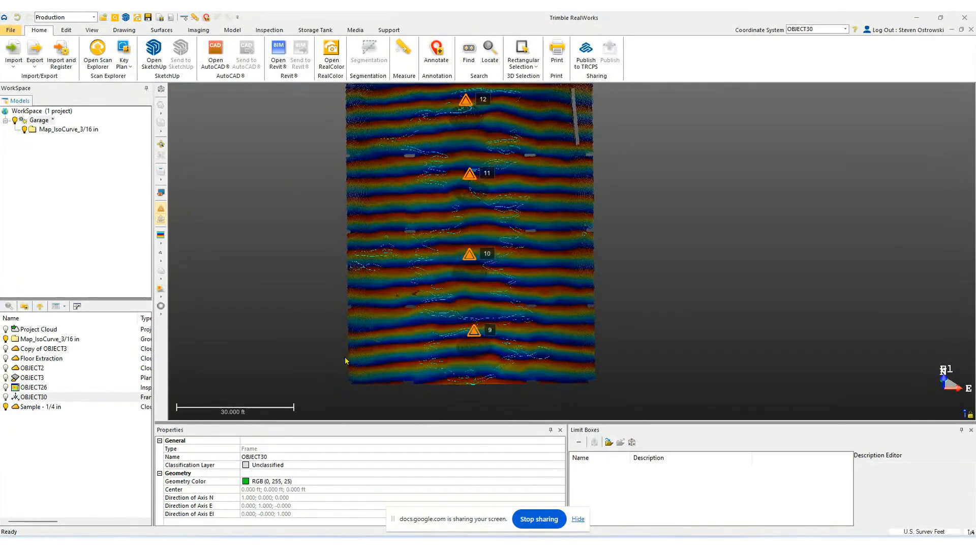
click(5, 406)
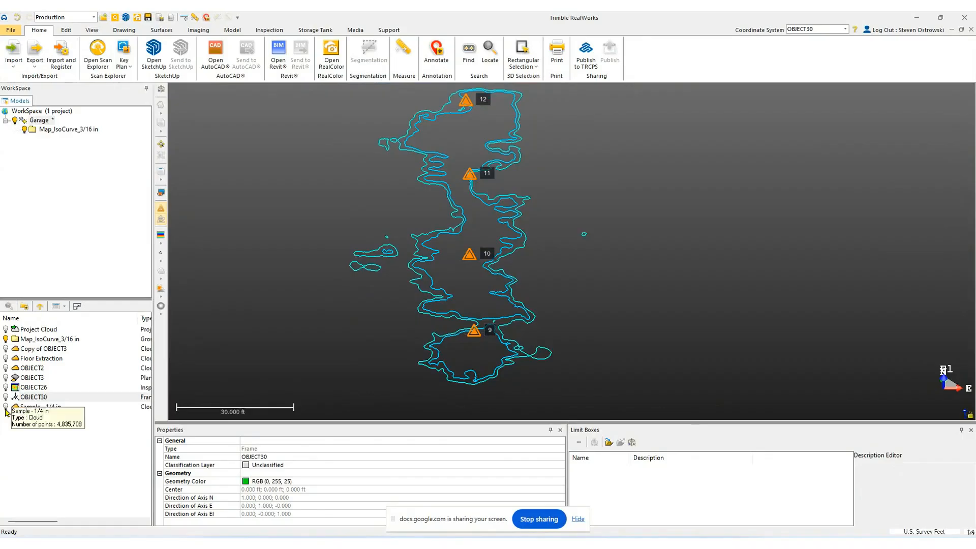
click(6, 339)
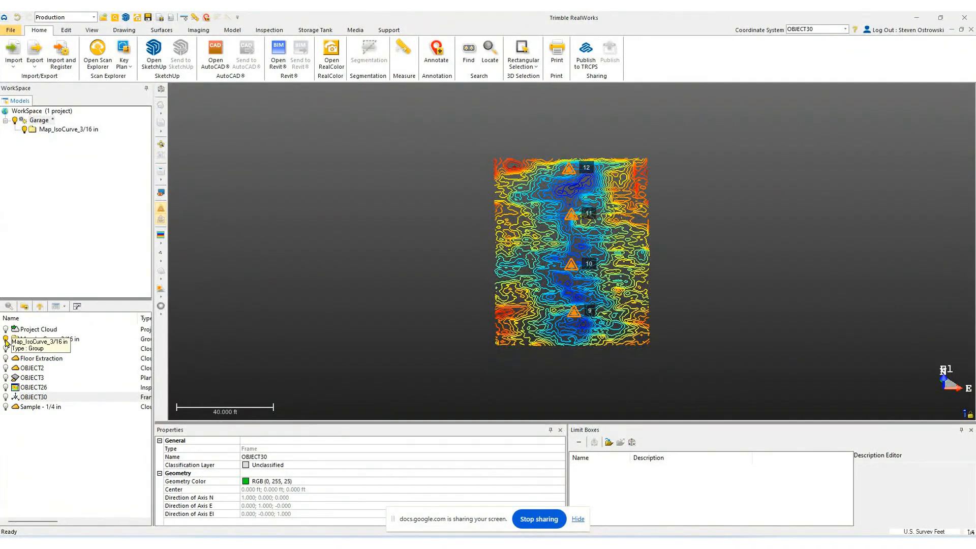
click(6, 339)
click(5, 407)
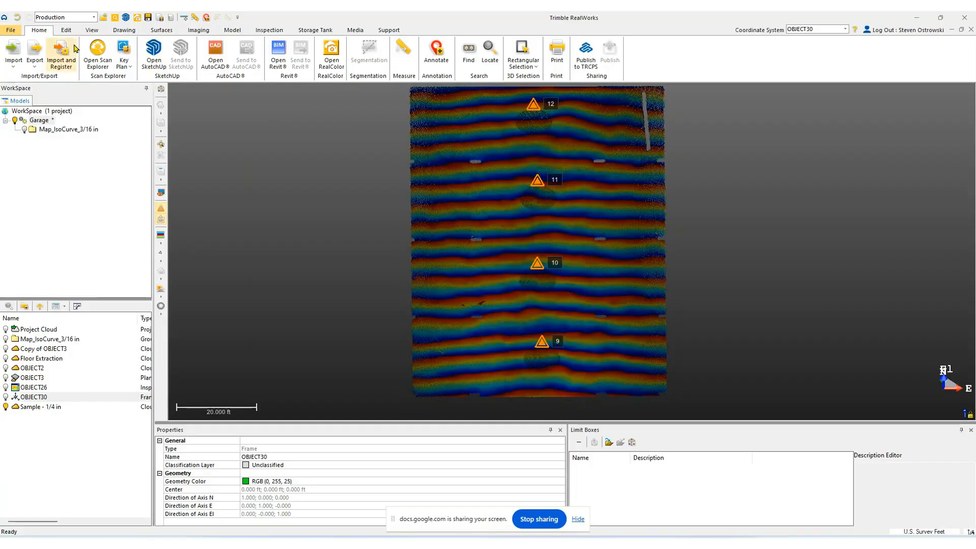
Start a new UCS from reference frame OBJECT30 and define its El axis by fitting a plane to the floor cloud.
click(66, 30)
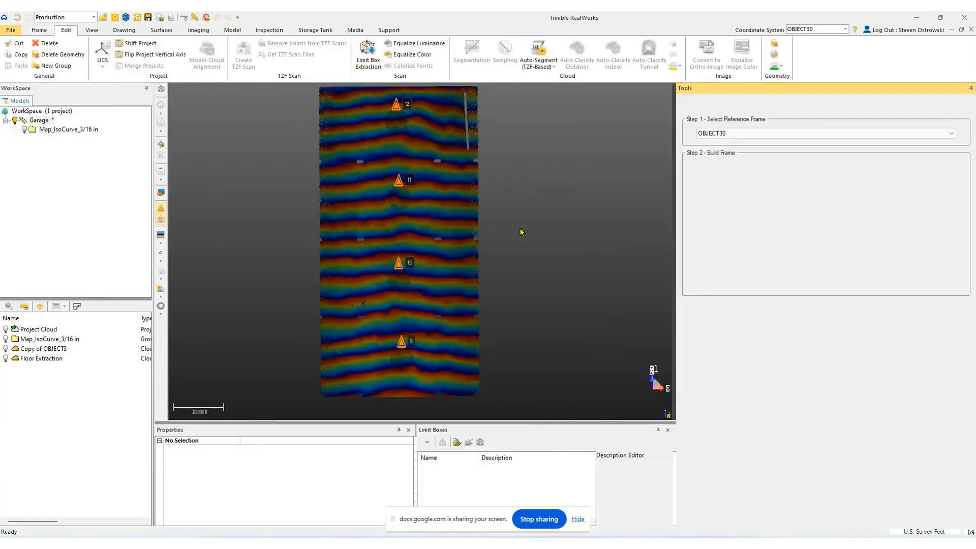
click(959, 253)
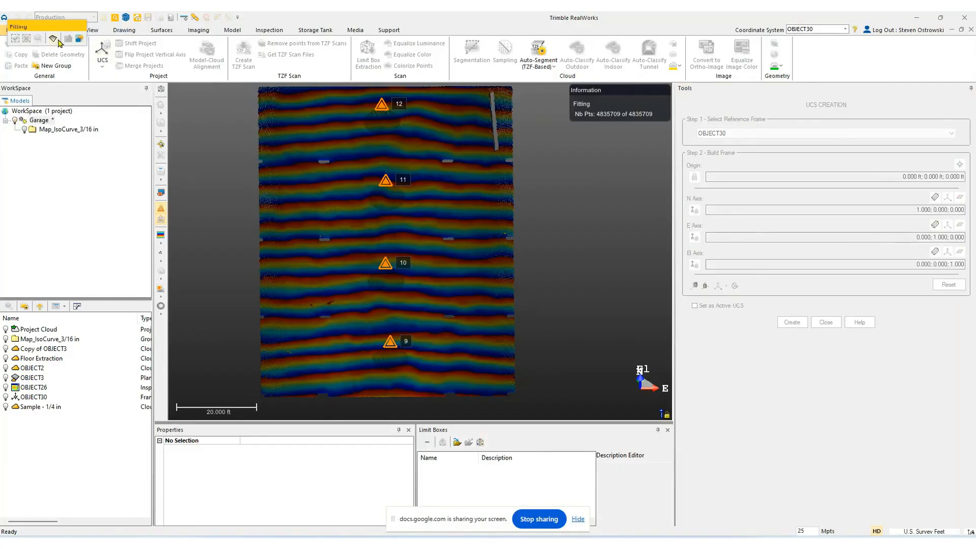
click(53, 38)
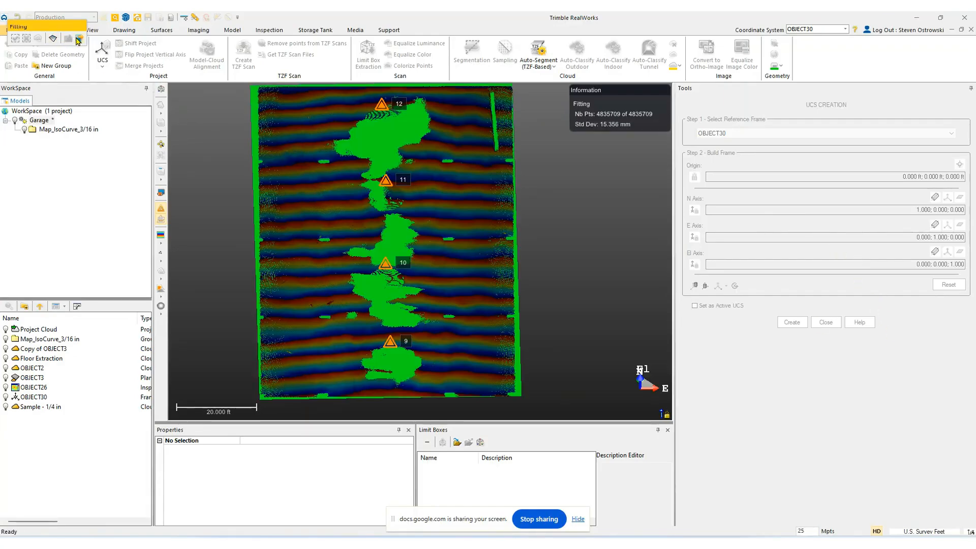
click(77, 38)
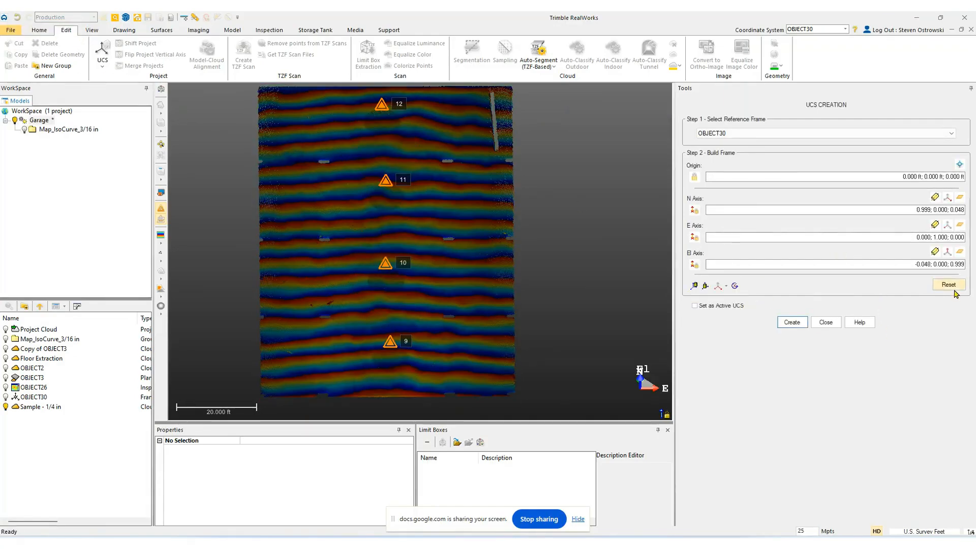
drag(914, 265, 962, 265)
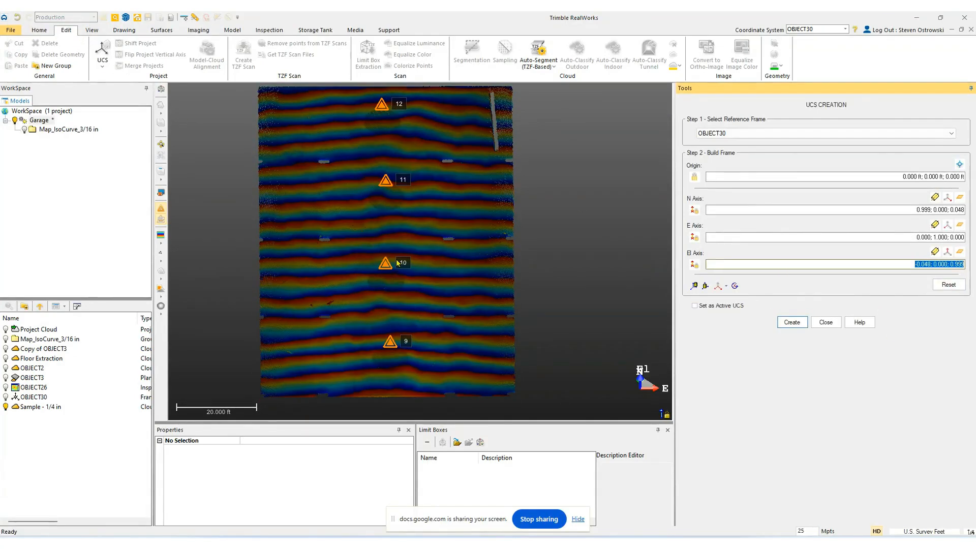
Create the fitted frame as the active UCS, check the floor's orientation in it, and finish UCS creation.
click(695, 306)
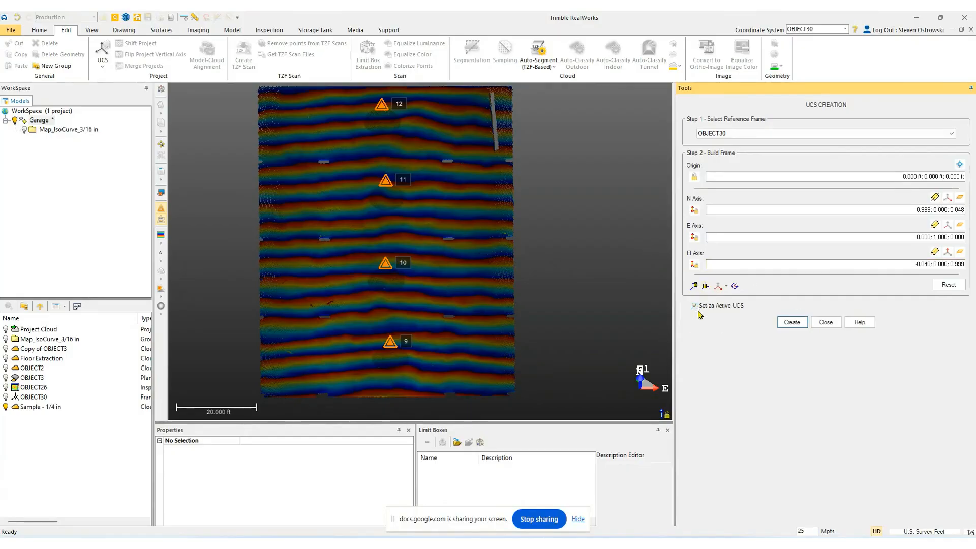
click(795, 326)
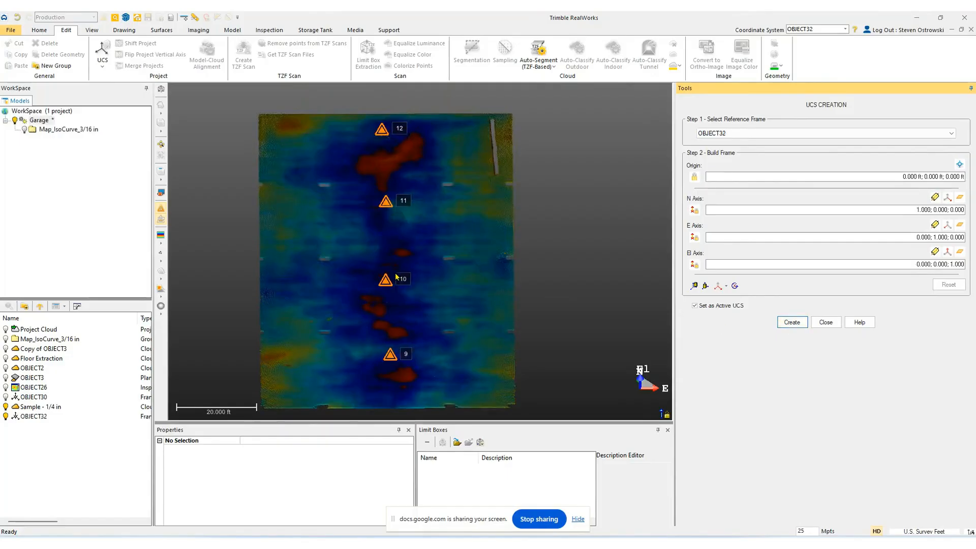
mouse_move(402, 271)
mouse_down()
mouse_move(437, 242)
mouse_move(388, 260)
mouse_move(428, 233)
mouse_move(447, 277)
mouse_up()
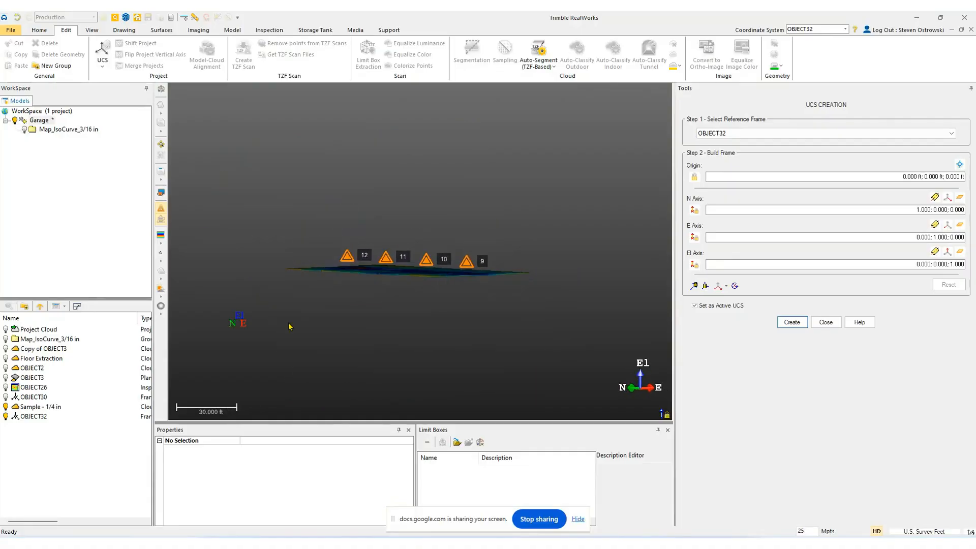
scroll(343, 303, up, 5)
mouse_move(333, 302)
mouse_down()
mouse_move(387, 307)
mouse_move(398, 296)
mouse_move(298, 329)
mouse_up()
scroll(299, 329, down, 4)
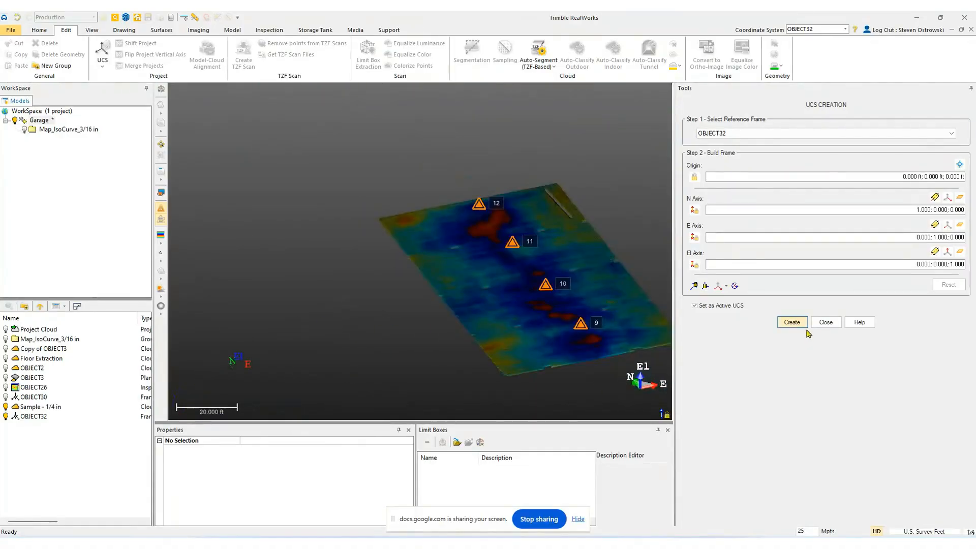
click(825, 322)
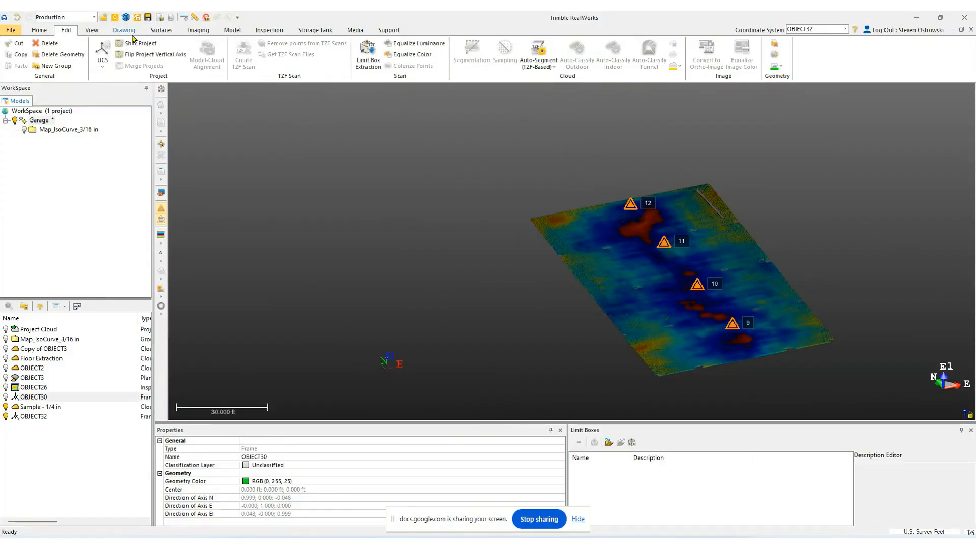
Start a Floor Inspection on the Sample - 1/4 in cloud and define a rectangular grid area enclosing the whole floor.
click(272, 31)
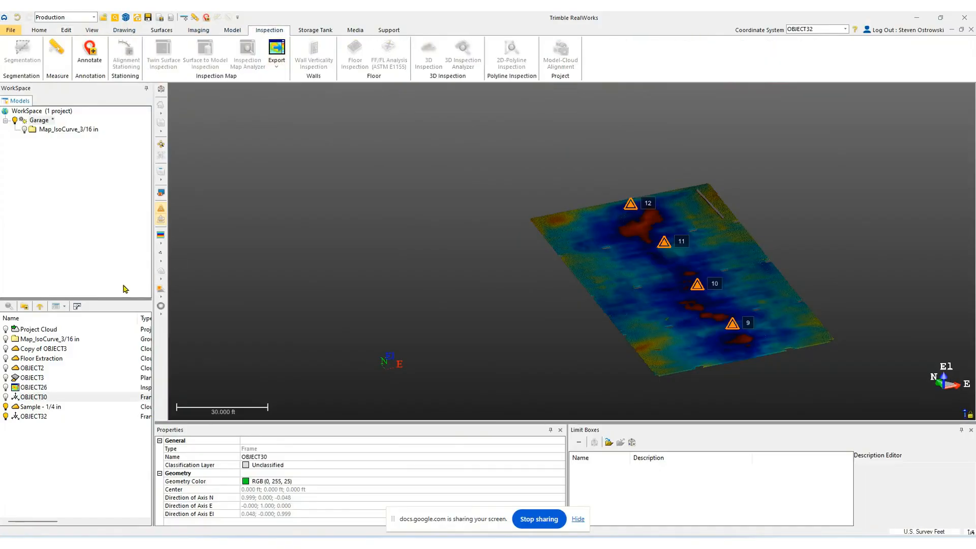
click(29, 408)
drag(576, 228, 533, 250)
click(354, 60)
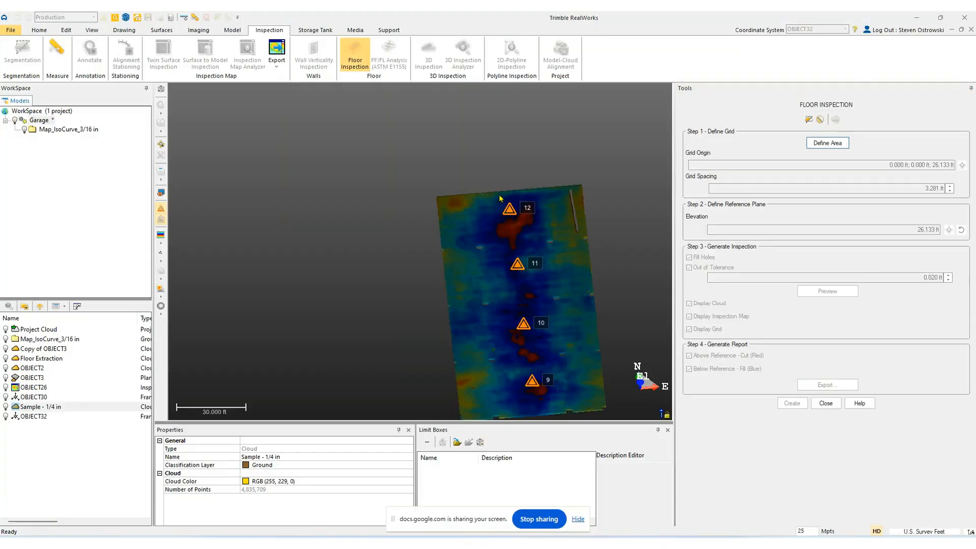
click(827, 143)
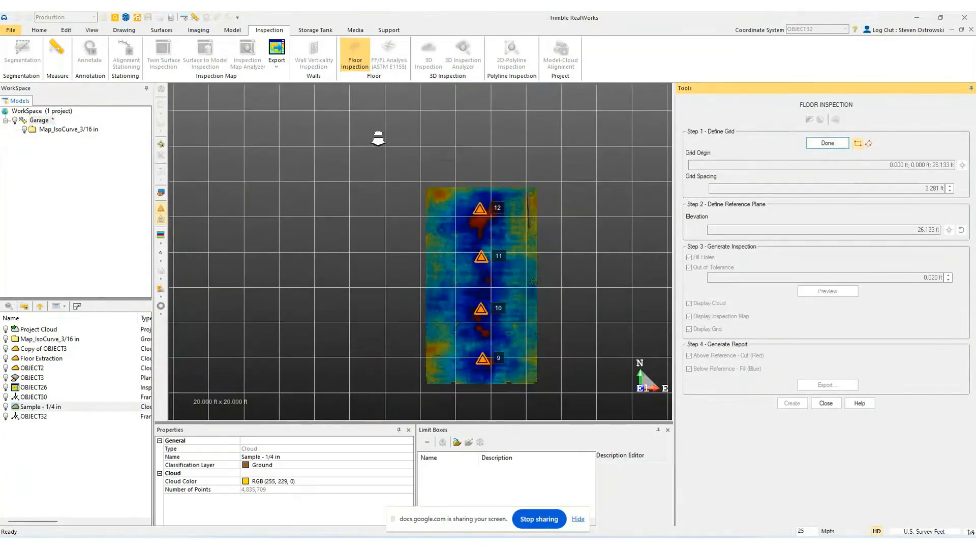
click(413, 175)
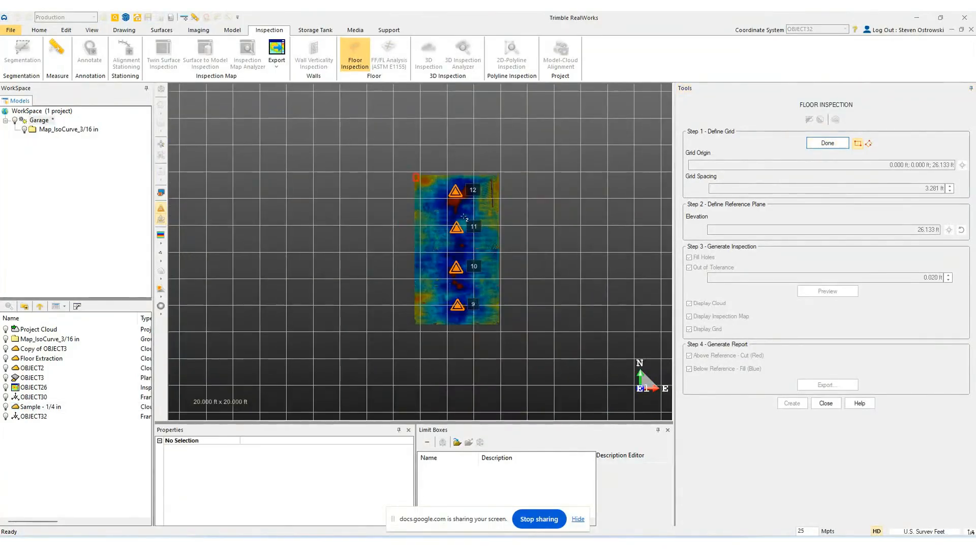
click(499, 326)
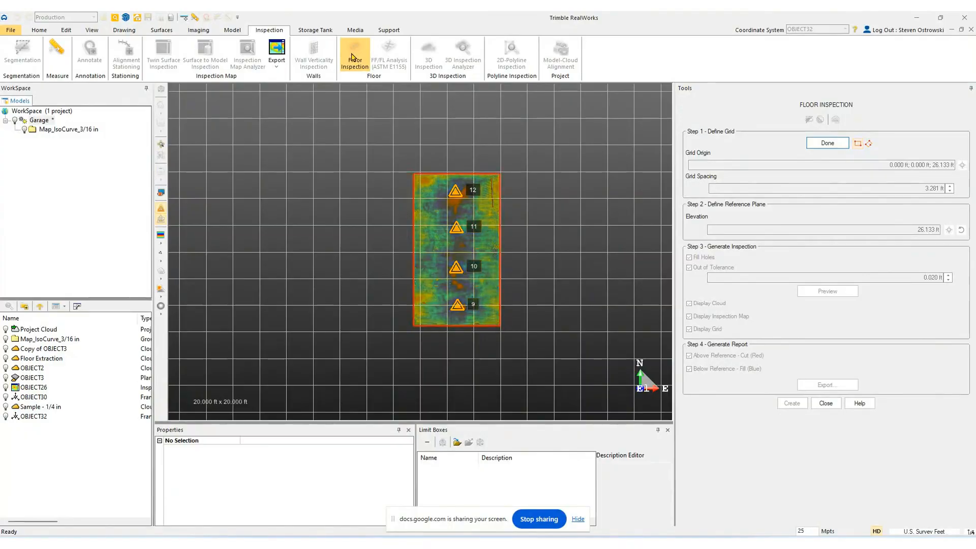
click(813, 143)
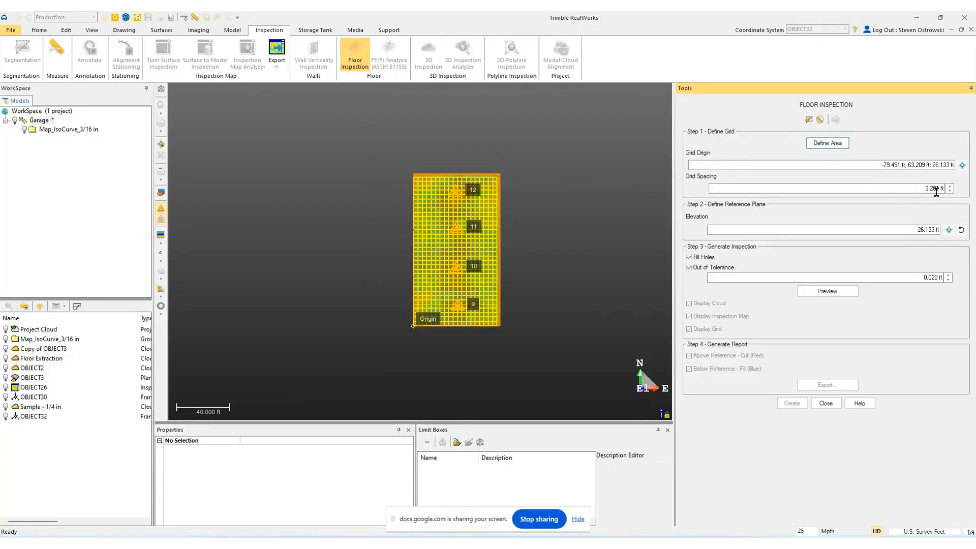
Reset the reference plane elevation to 25.335 ft and preview the inspection map with the cloud hidden.
click(961, 230)
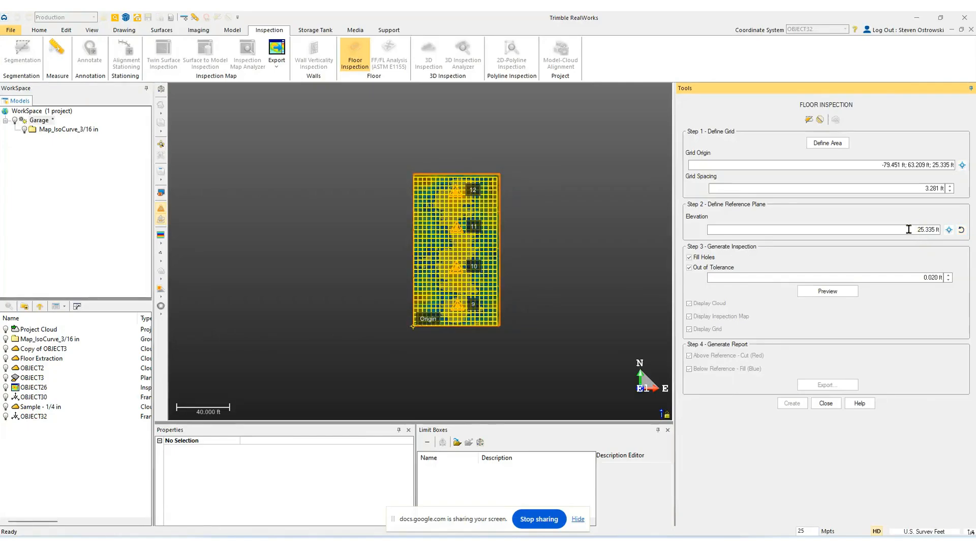
scroll(456, 256, up, 3)
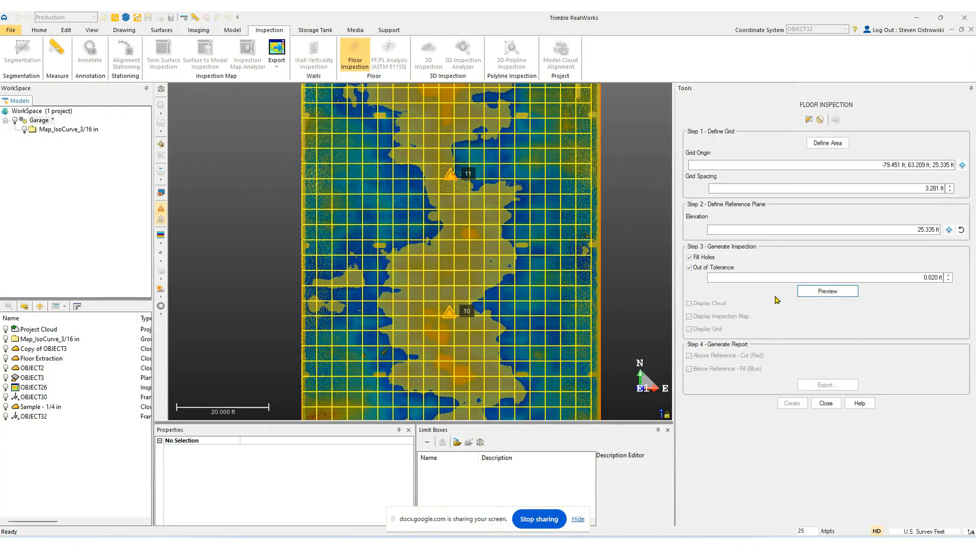
click(826, 291)
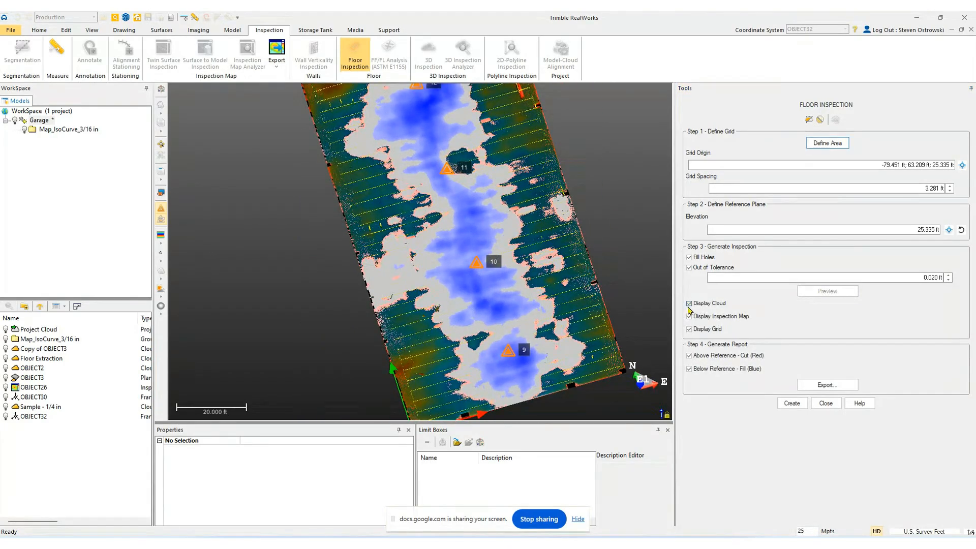
click(690, 305)
drag(516, 230, 421, 250)
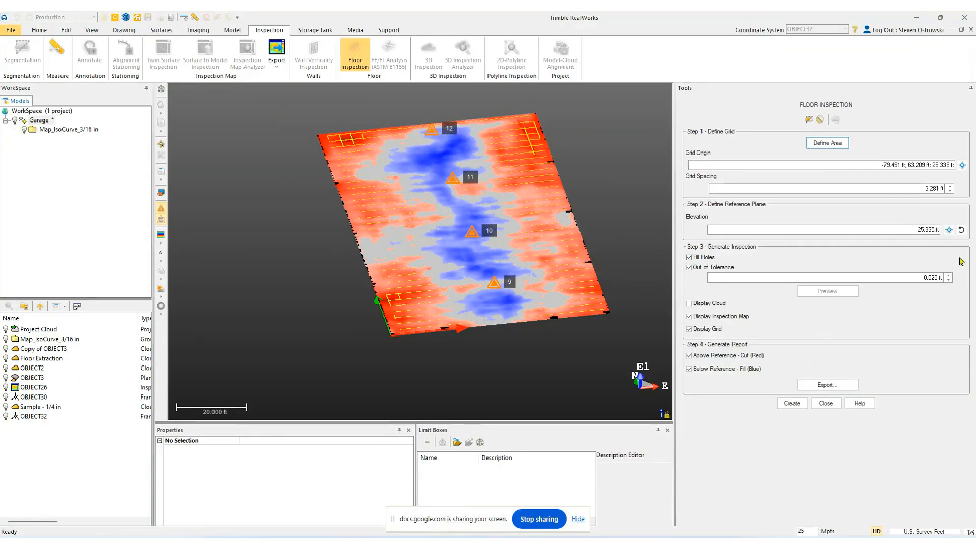
Set the reference plane elevation to 25.375 ft and regenerate the floor inspection preview.
drag(929, 230, 933, 230)
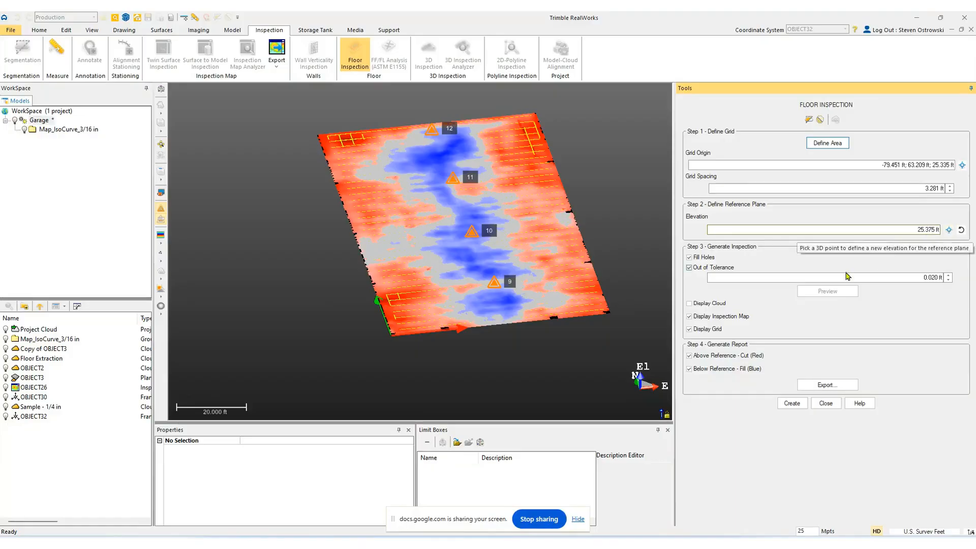
click(909, 278)
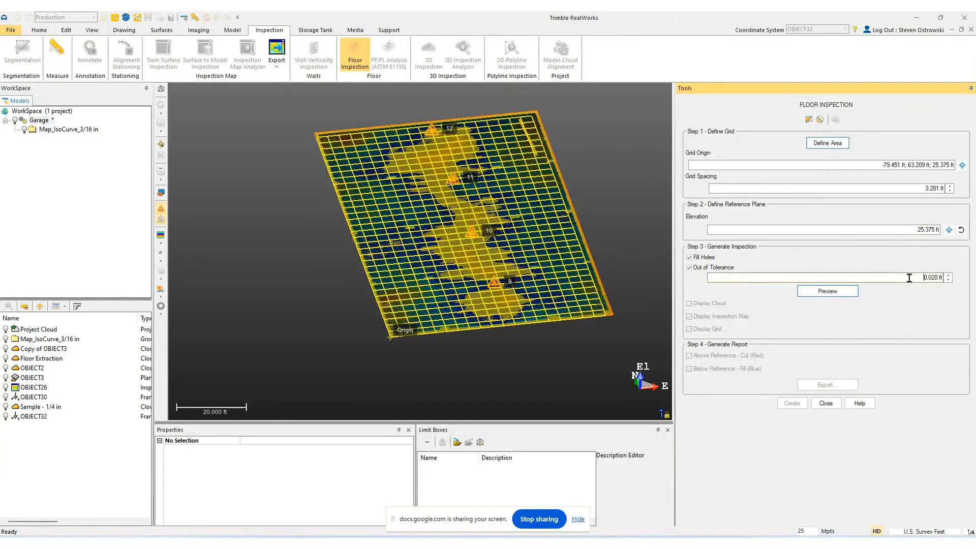
click(836, 290)
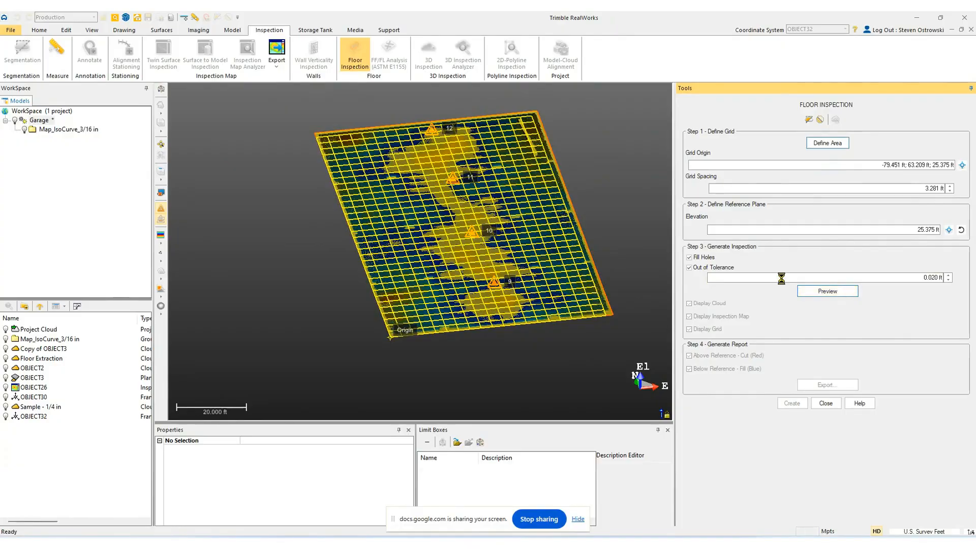
drag(554, 246, 502, 252)
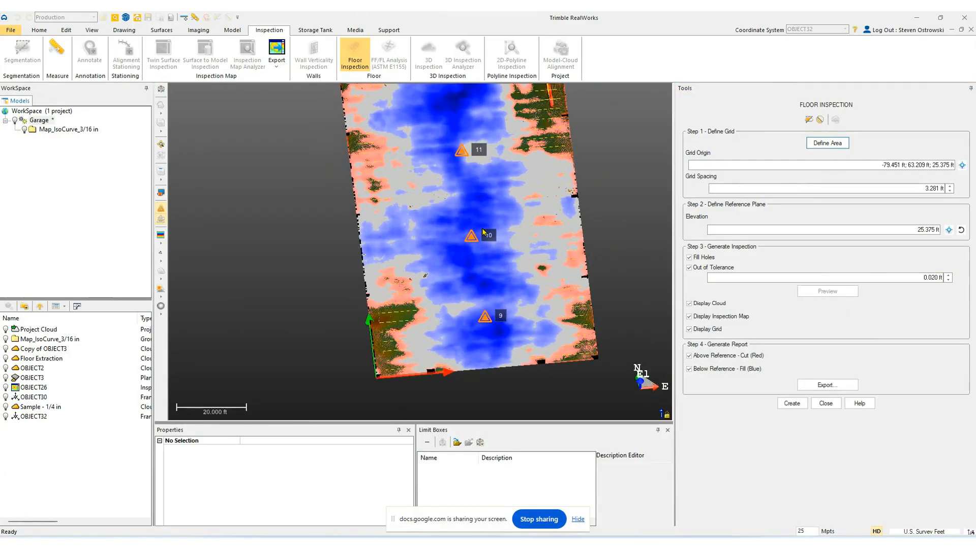
Set the out-of-tolerance value to 0.040 ft and regenerate the floor inspection preview.
click(930, 277)
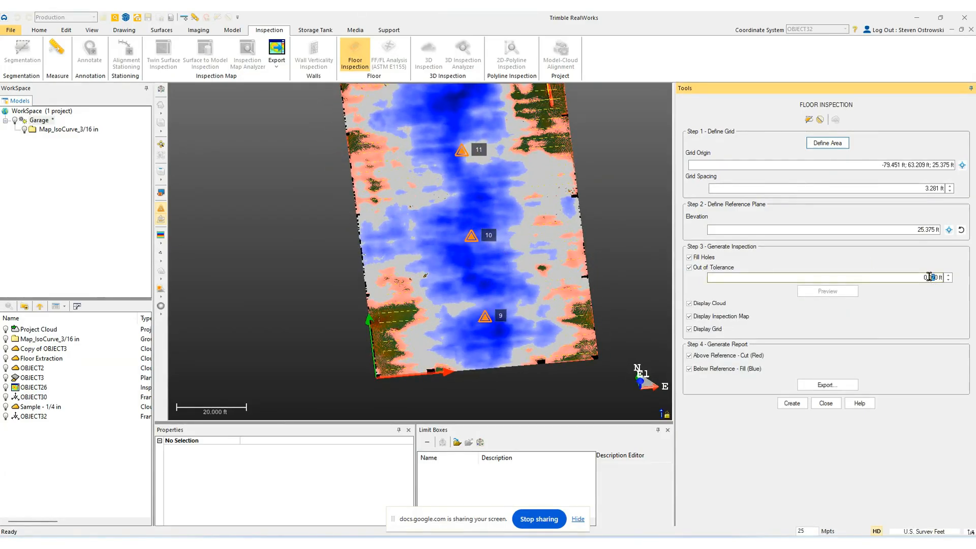
click(825, 292)
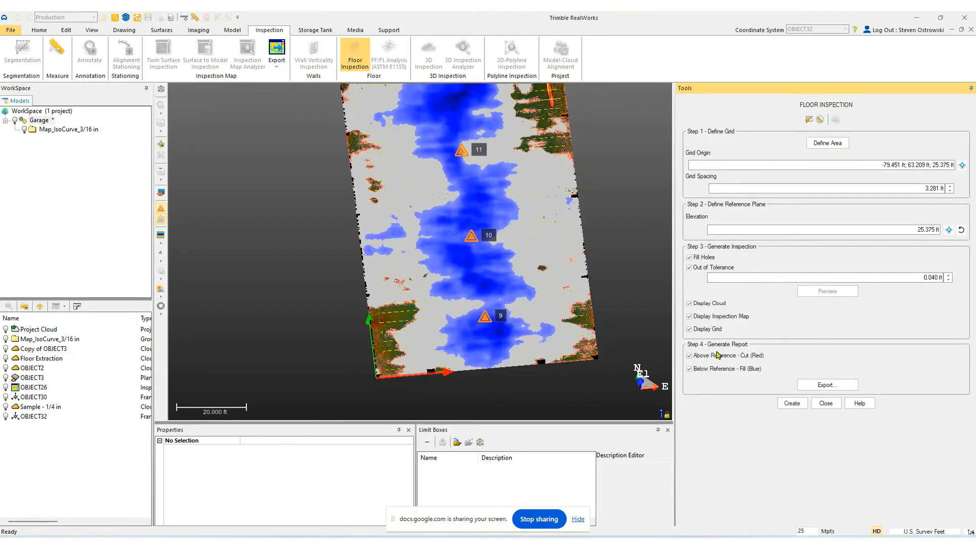
Export the floor inspection report package to the Downloads folder under the name GarageUCS2.
click(827, 385)
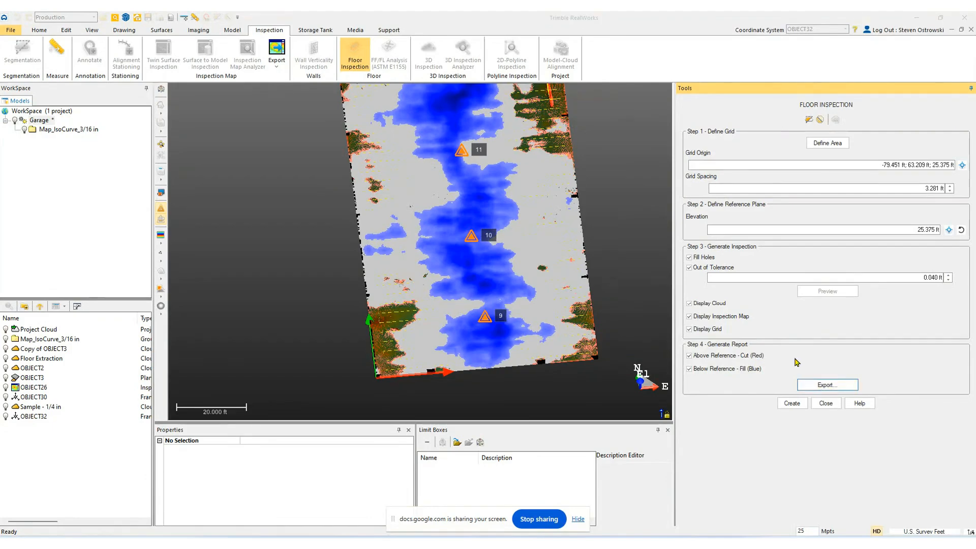
key(End)
text(UCS2)
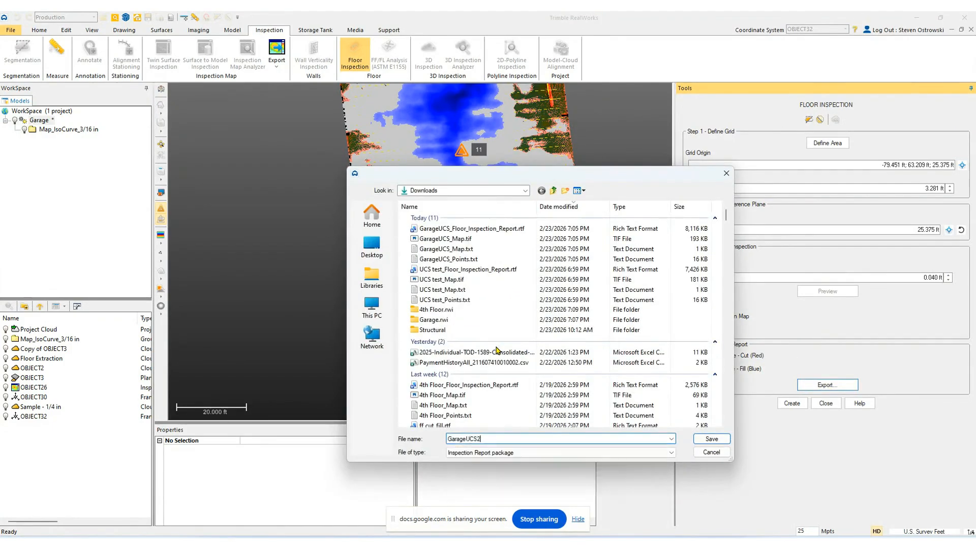
click(712, 438)
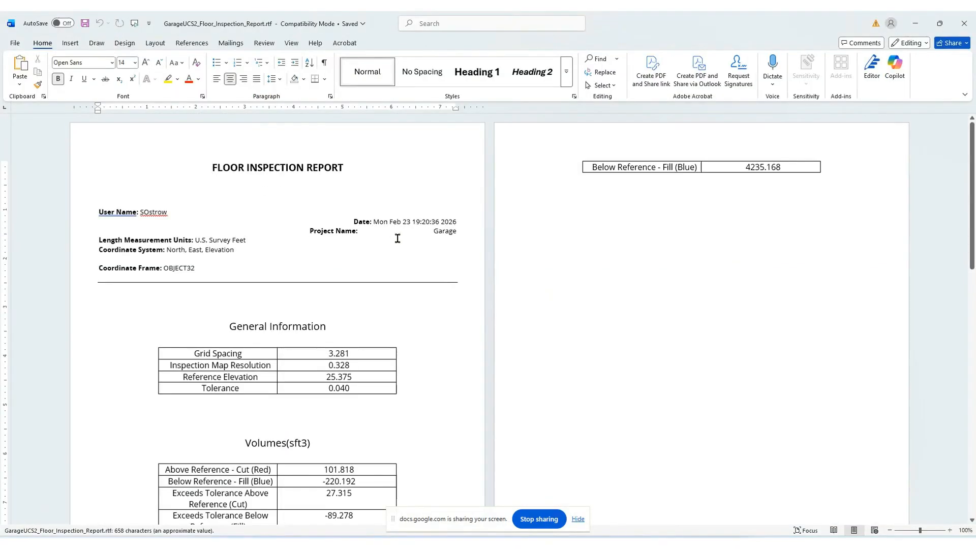
Review the exported report's general information, volumes, areas and inspection map image in Word.
scroll(345, 251, down, 2)
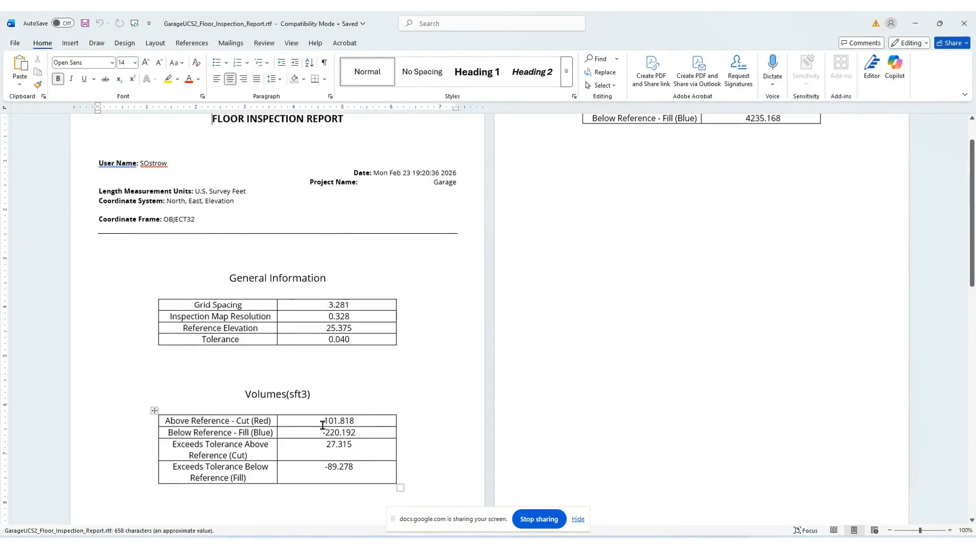
drag(335, 420, 362, 459)
scroll(379, 285, down, 8)
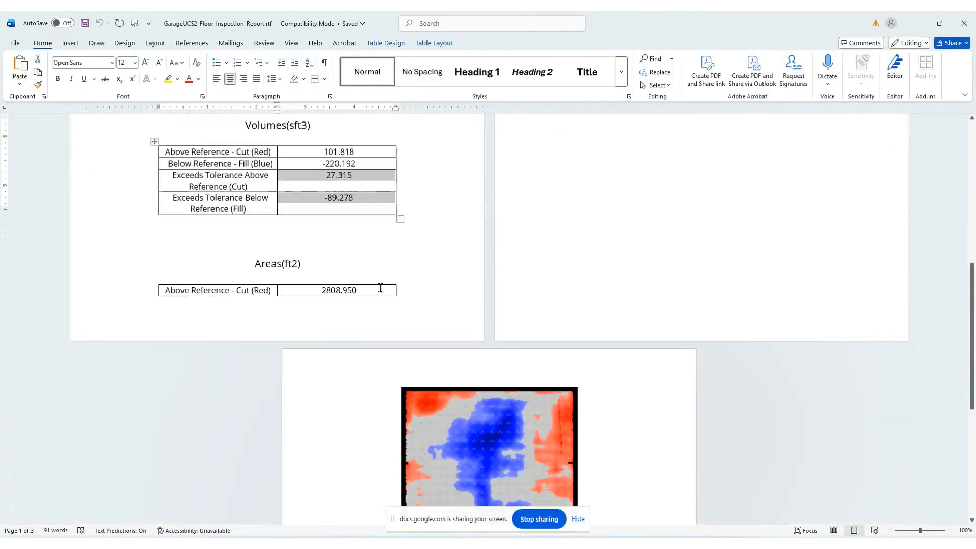
scroll(383, 287, down, 4)
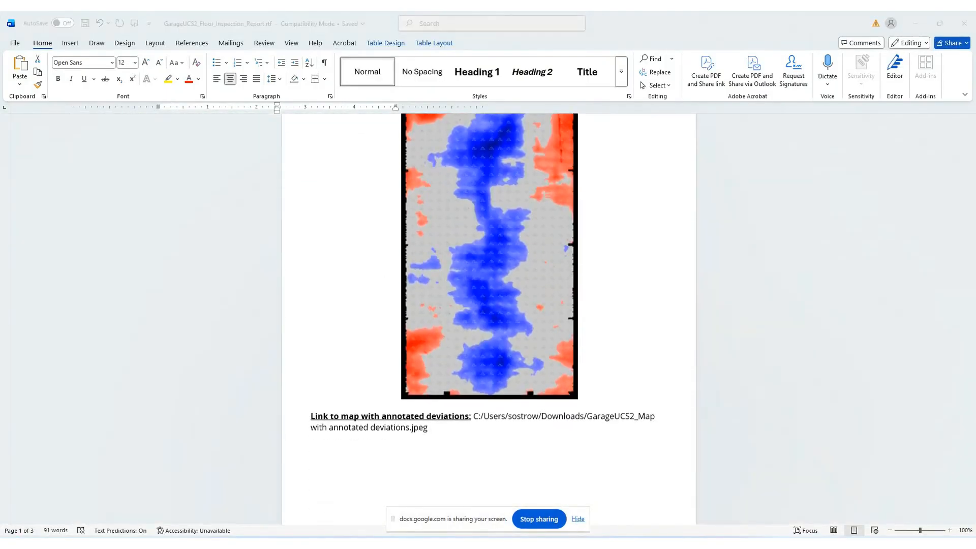
Open GarageUCS2_Map with annotated deviations.jpeg from the Downloads folder and examine the deviation values at the grid points.
mouse_move(463, 536)
click(411, 503)
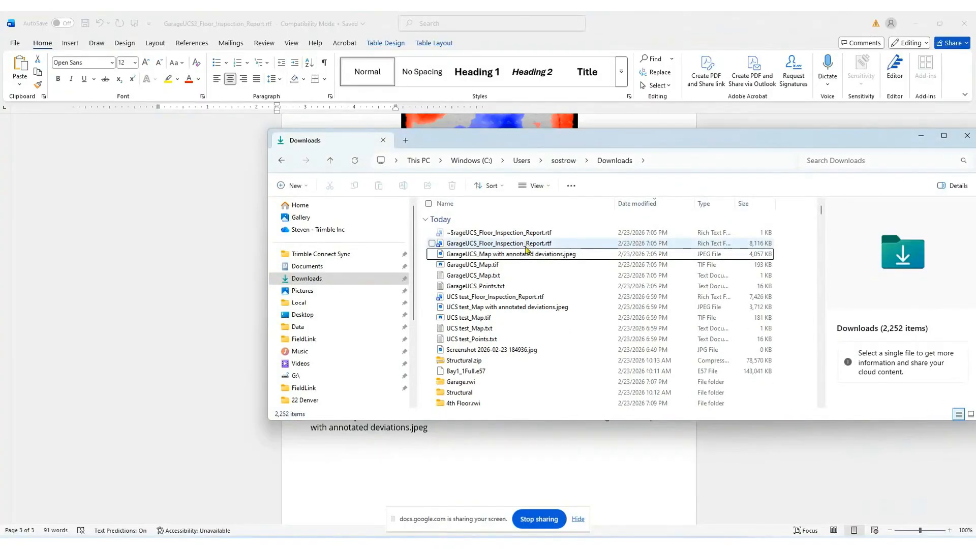
click(527, 258)
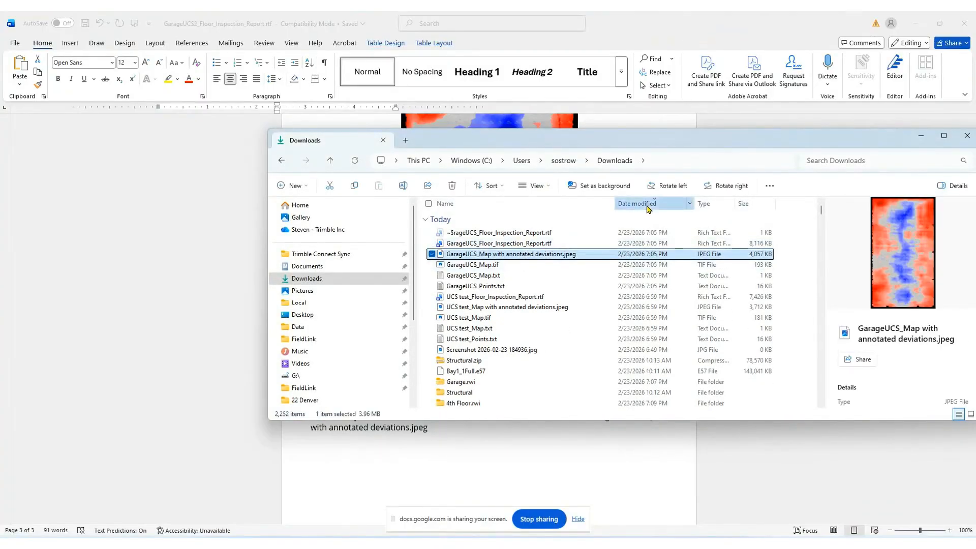
click(647, 207)
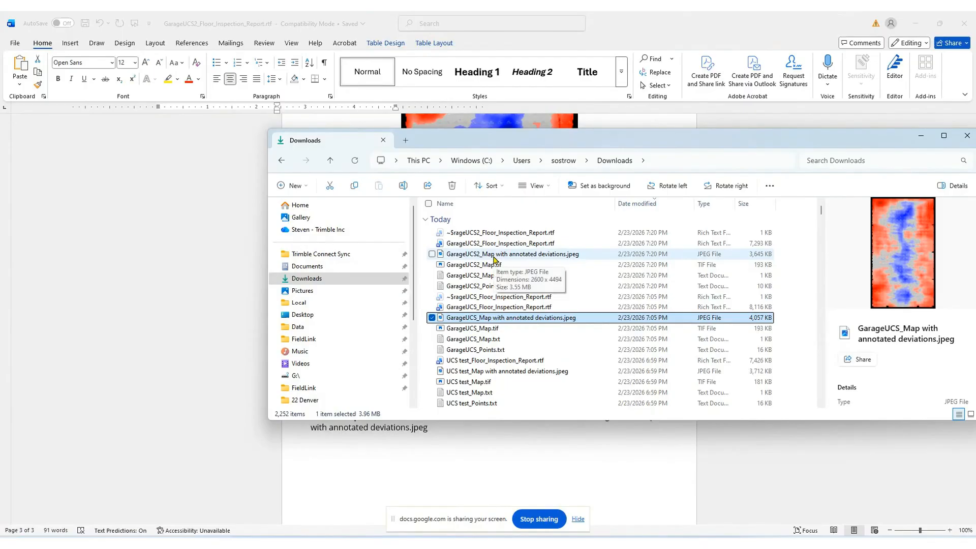
click(496, 254)
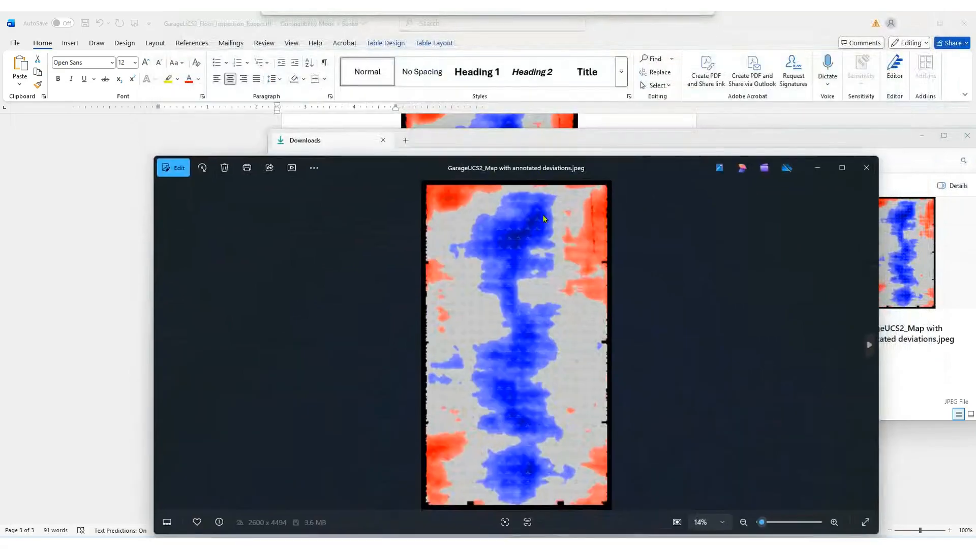
scroll(514, 316, up, 3)
scroll(514, 316, up, 5)
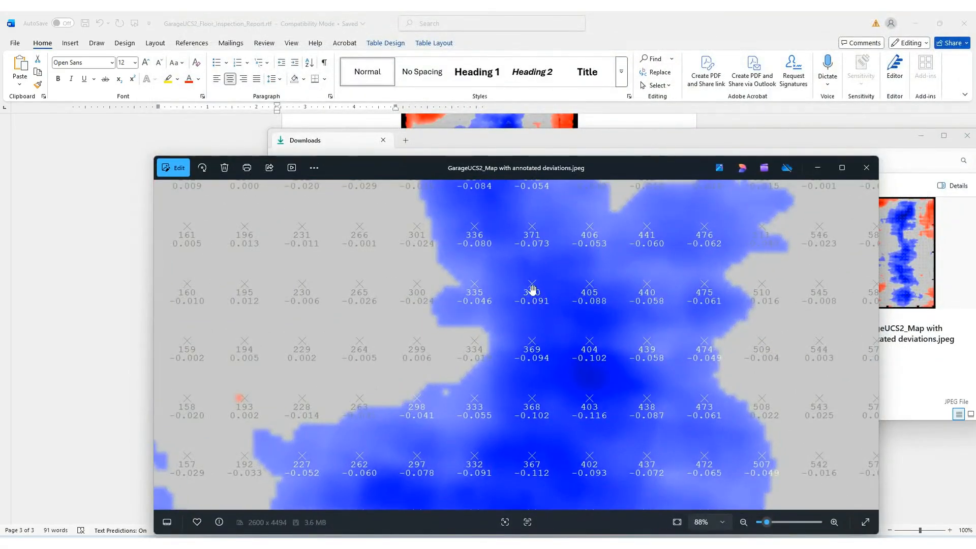
scroll(527, 255, down, 4)
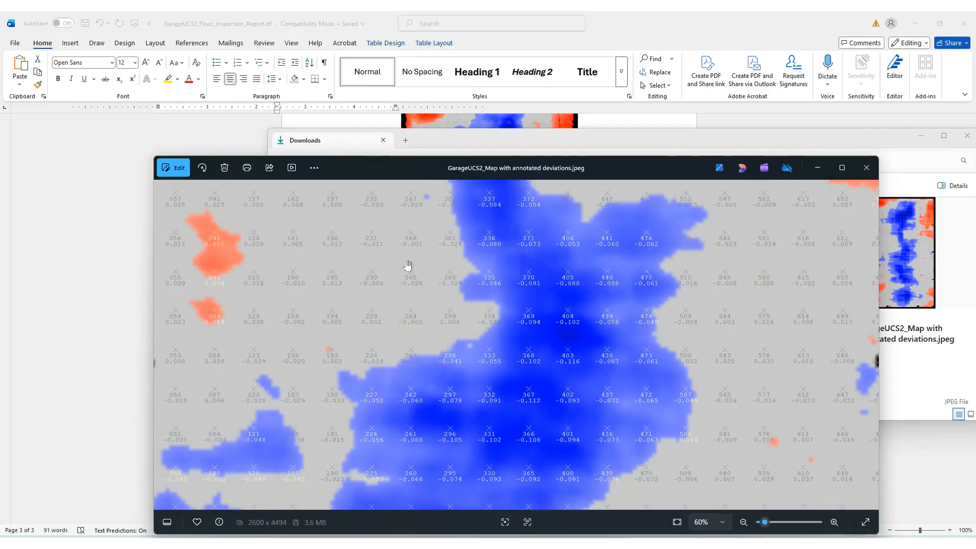
Put away the map image and report windows, switch back to Trimble RealWorks, and create the floor inspection objects.
click(816, 168)
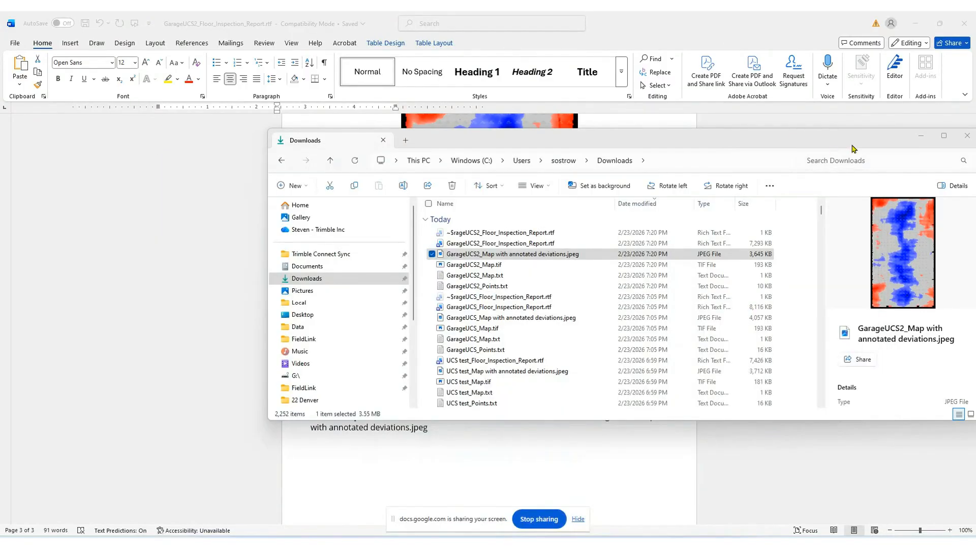
click(920, 140)
click(914, 24)
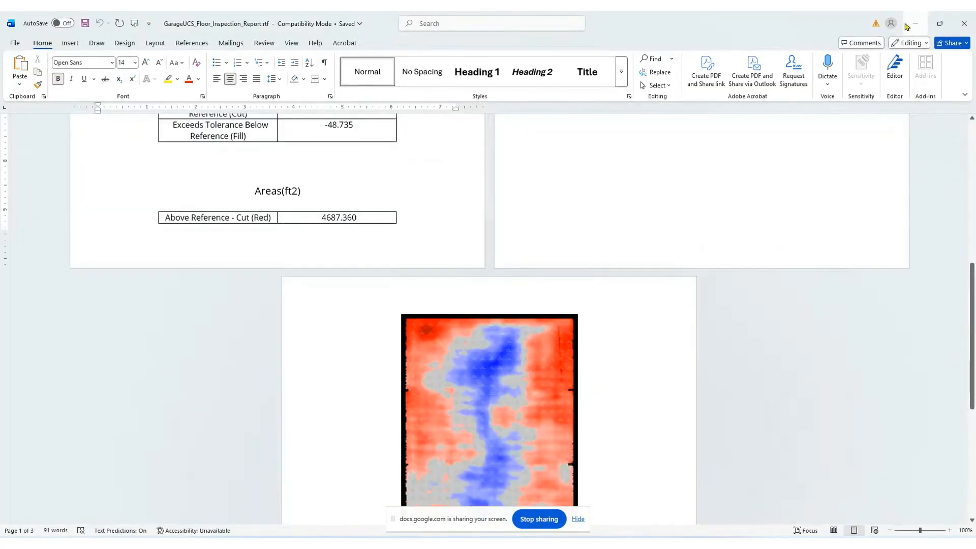
click(531, 542)
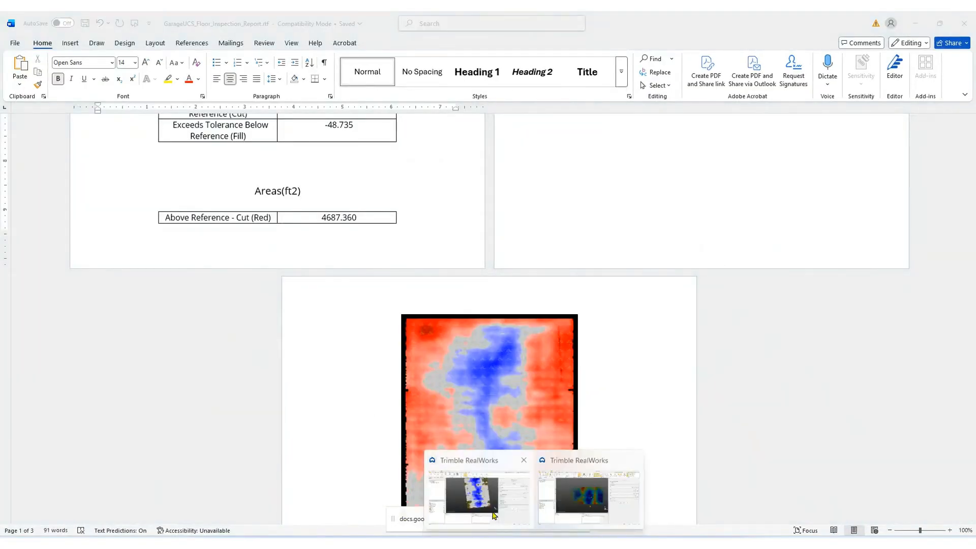
click(488, 492)
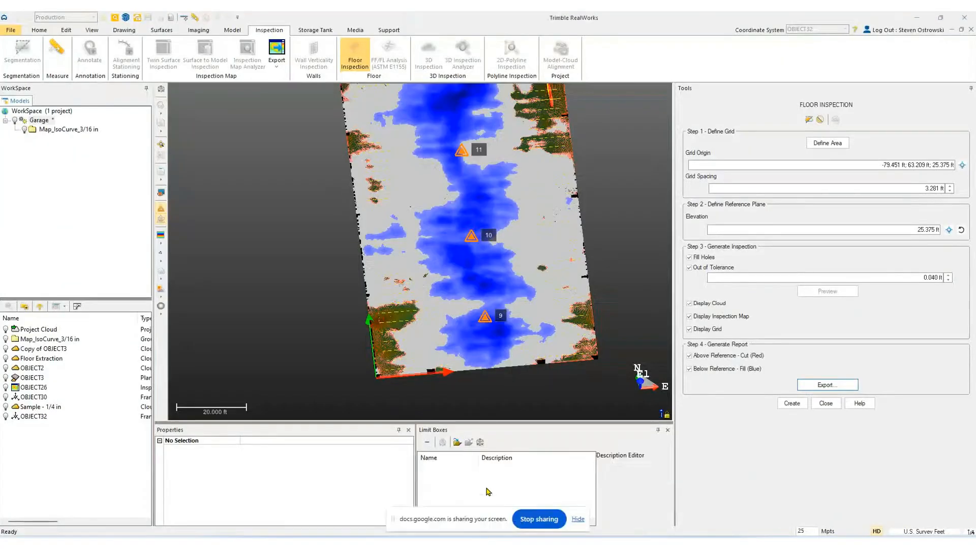
click(801, 404)
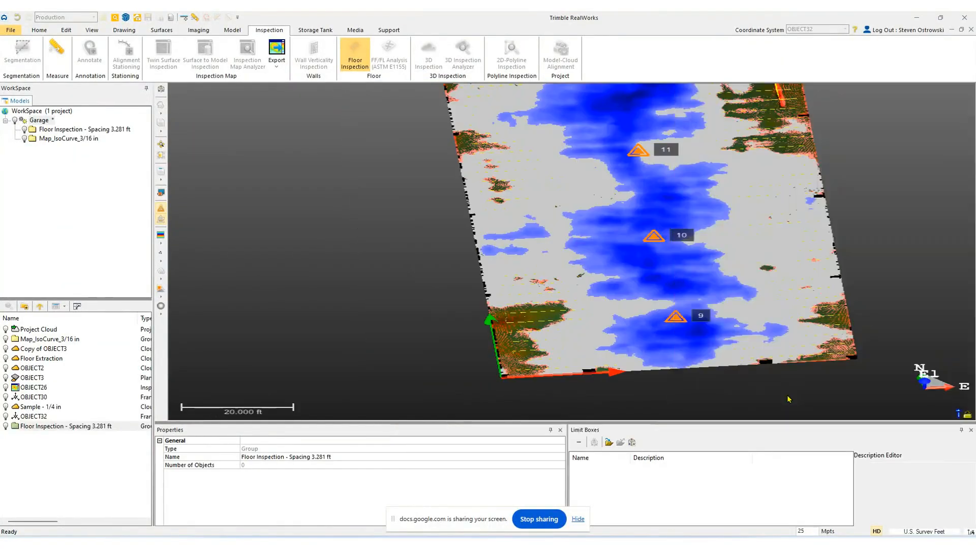
Open the Floor Inspection - Spacing 3.281 ft group, then display and select its Inspection map.
click(28, 427)
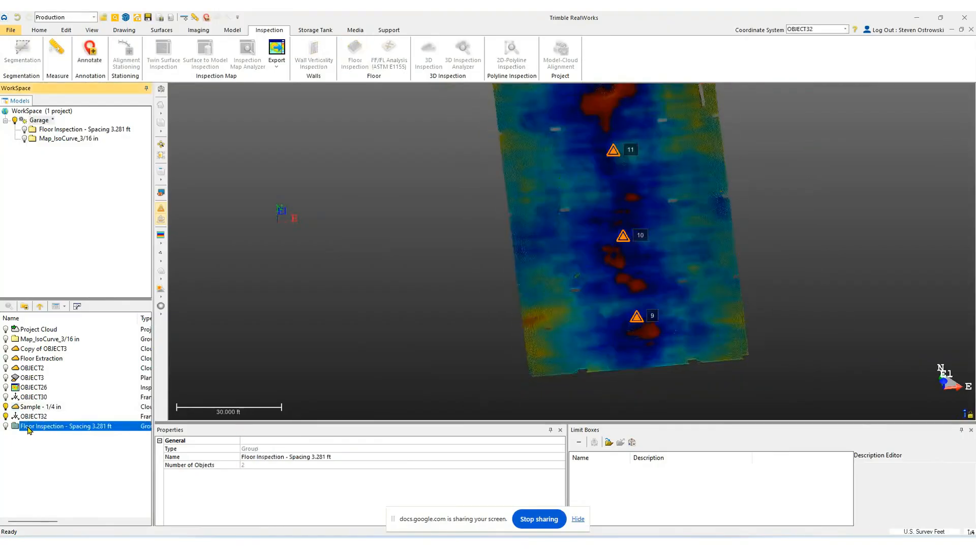
double_click(28, 428)
click(6, 339)
click(31, 340)
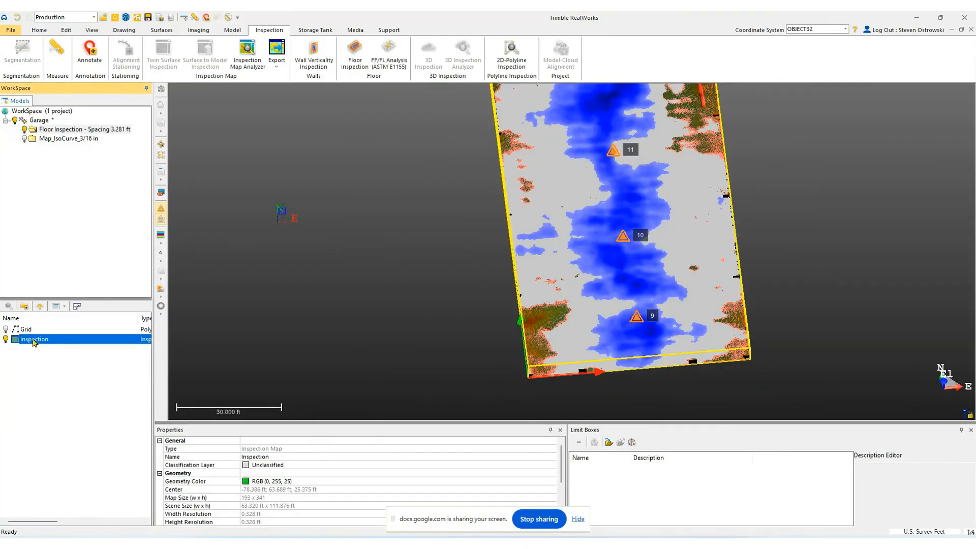
Start the Inspection Map Analyzer on the selected map and set its analysis type to Iso Curves.
click(161, 30)
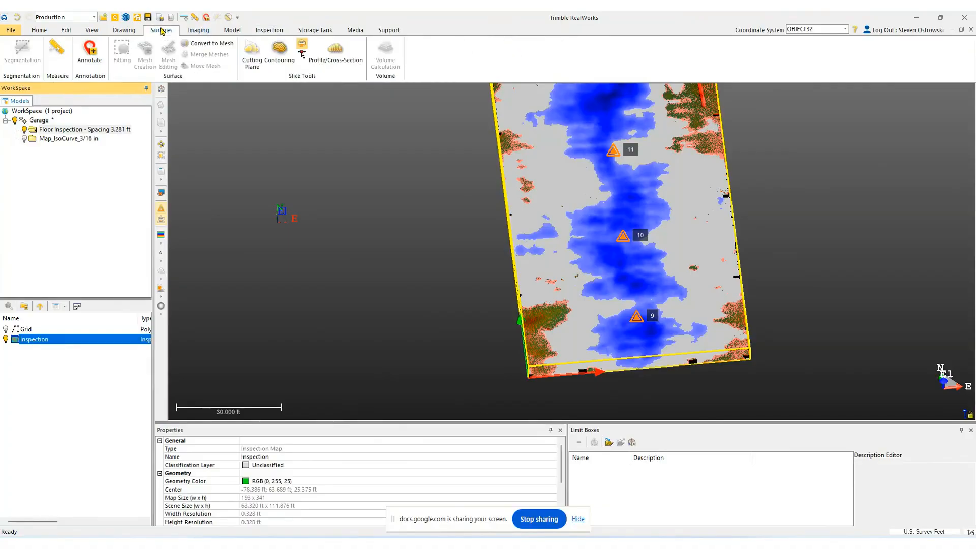
click(224, 32)
click(269, 30)
click(247, 51)
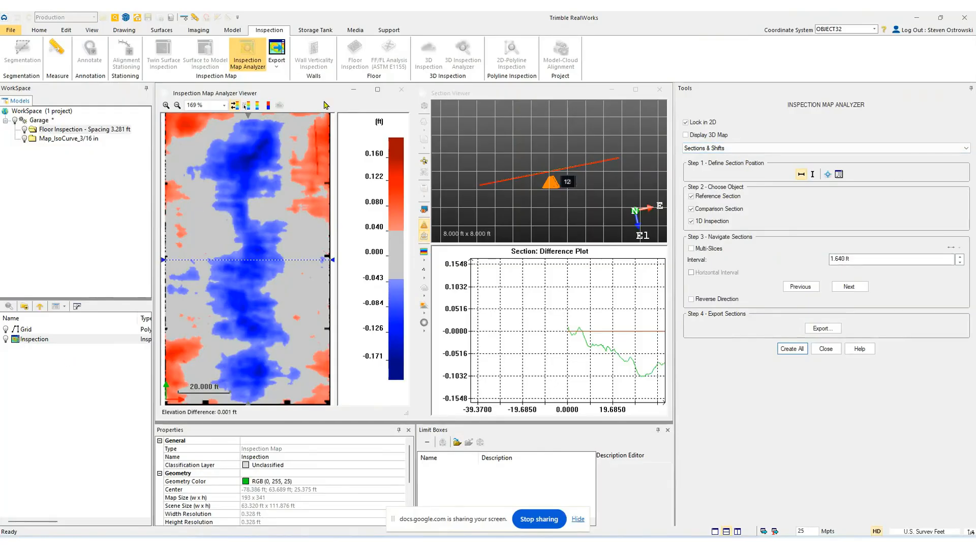
click(838, 148)
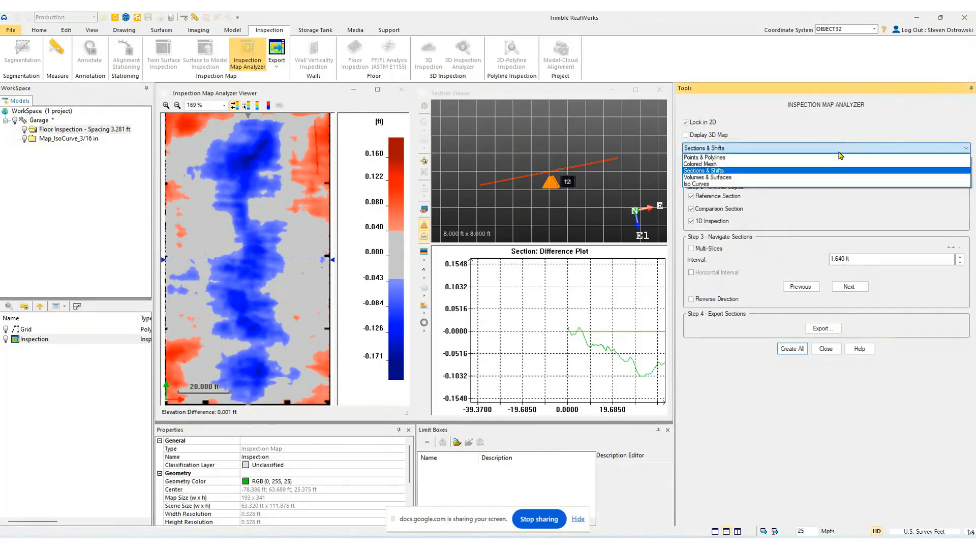
click(766, 187)
click(800, 148)
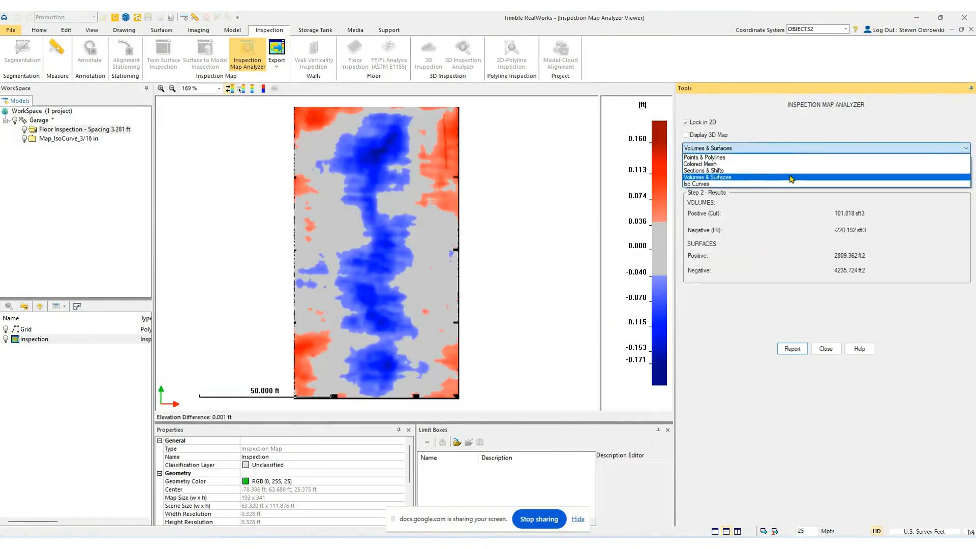
click(783, 185)
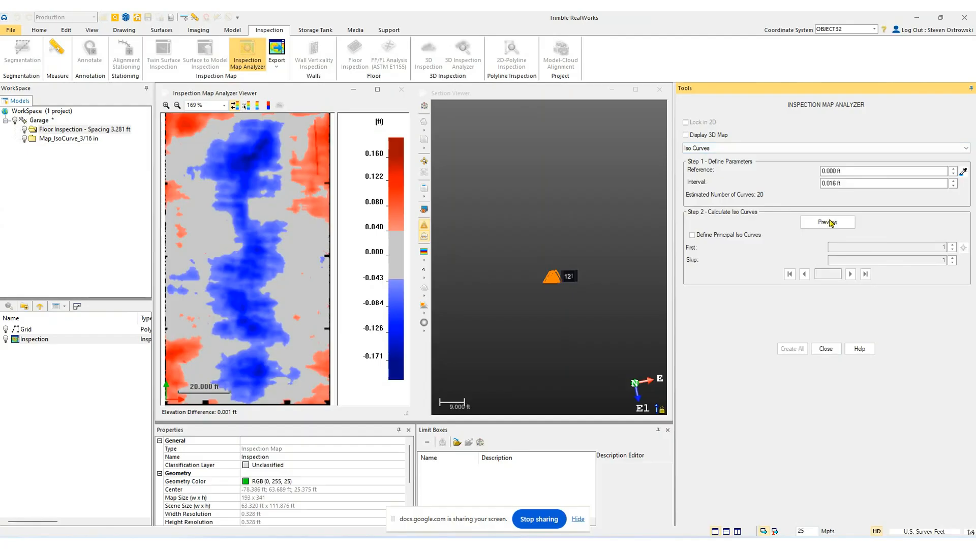
Preview the iso curves at the default interval and view them from above.
click(830, 225)
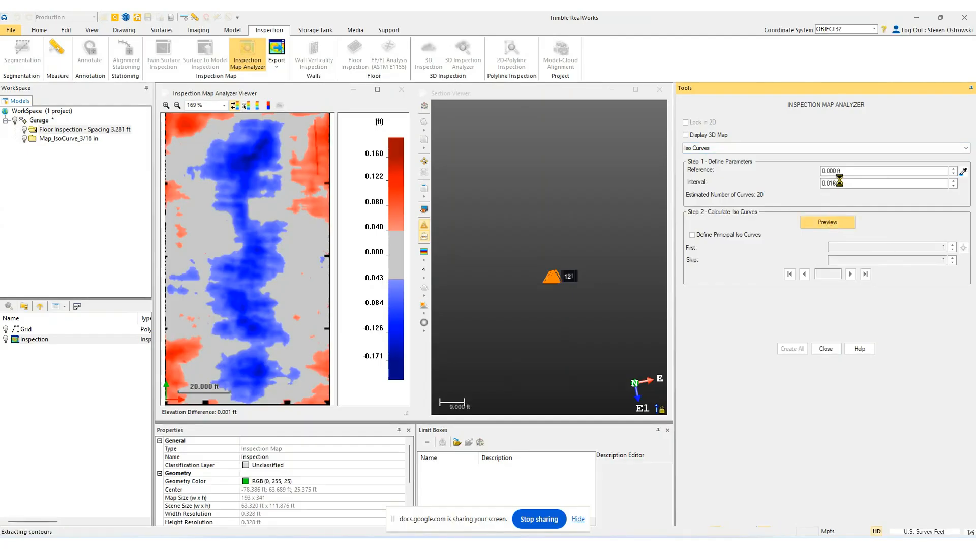
drag(562, 244, 552, 275)
click(423, 191)
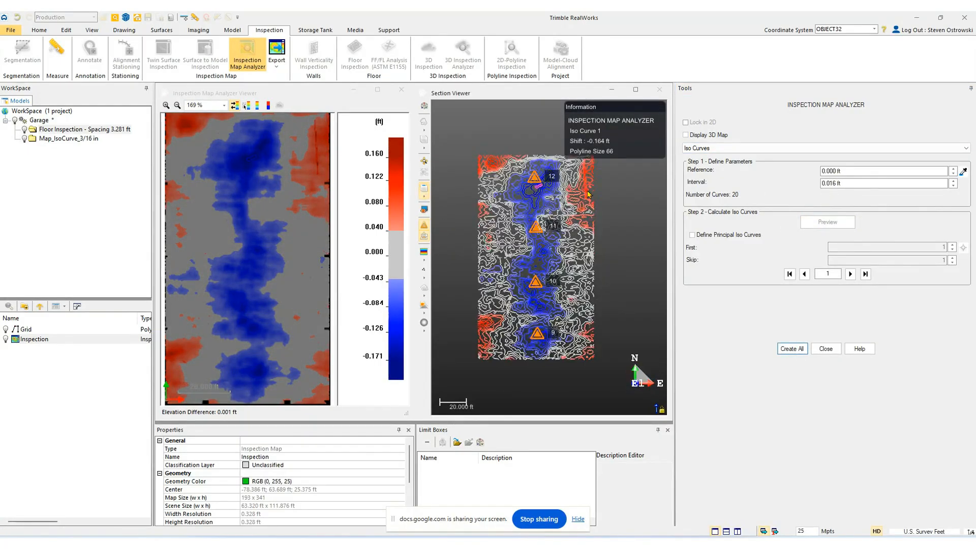
Set the iso curve interval to 0.02 ft and regenerate the preview.
click(834, 184)
drag(829, 184, 885, 182)
text(2)
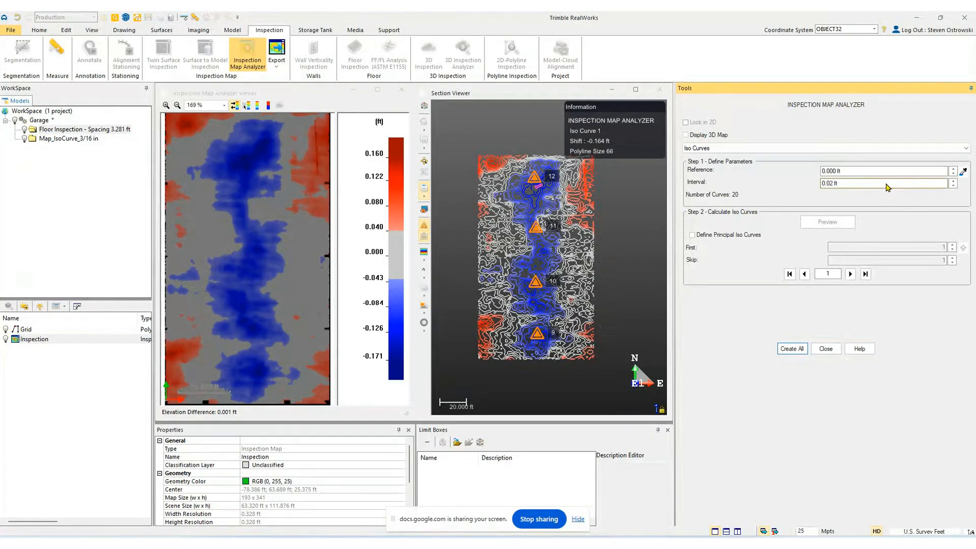
key(Return)
click(834, 222)
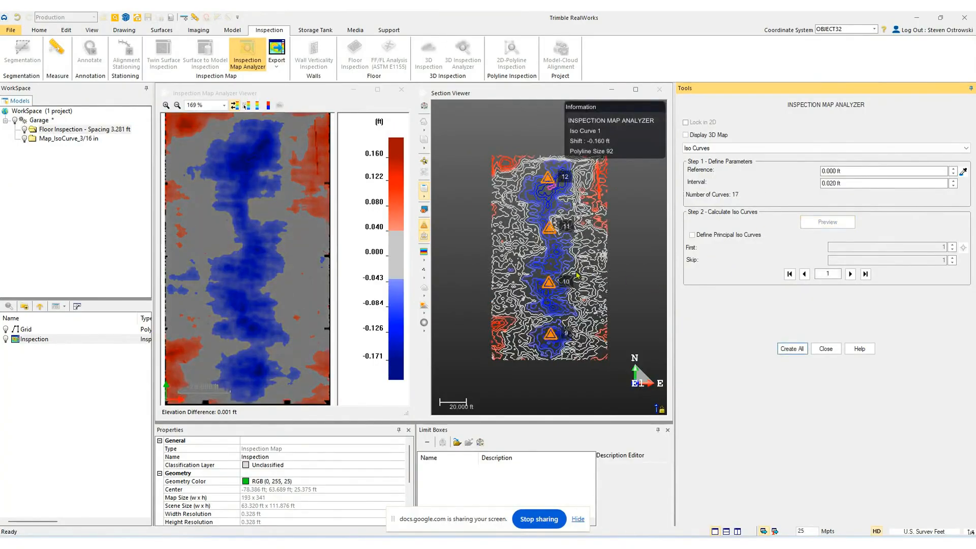
Create all the previewed iso curves and close the Inspection Map Analyzer.
scroll(558, 284, up, 2)
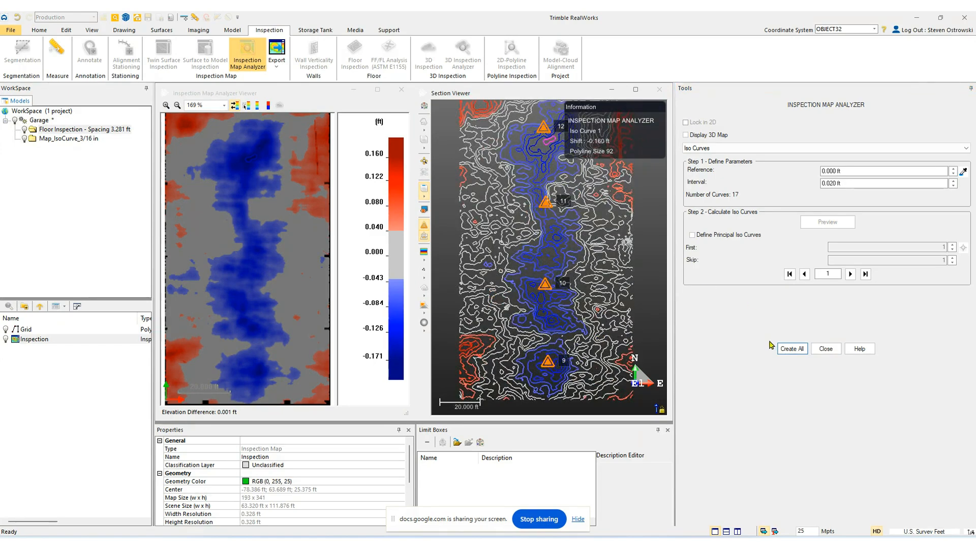
click(792, 349)
click(825, 348)
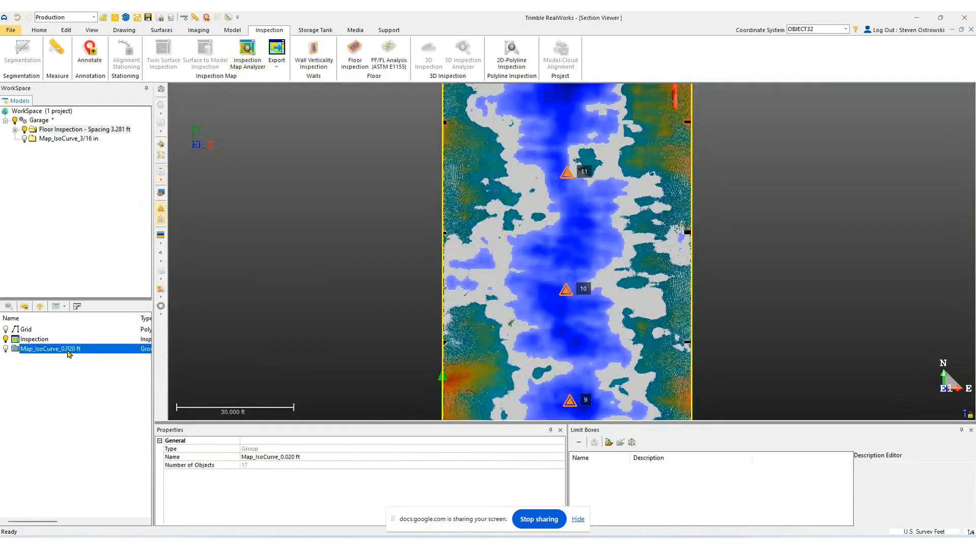
Open the Map_IsoCurve_0.020 ft group, select all its iso curve polylines, and display them.
double_click(69, 350)
click(56, 330)
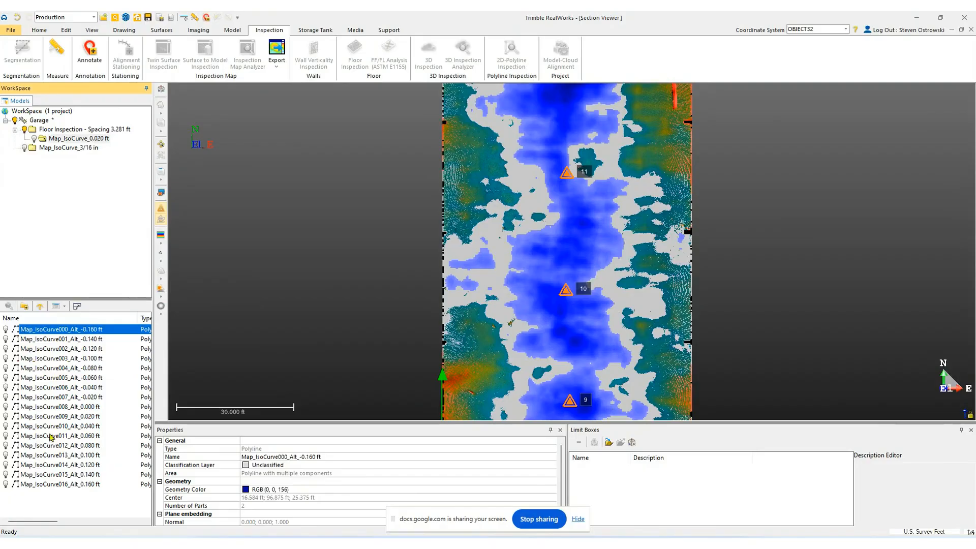
shift+click(27, 484)
click(7, 485)
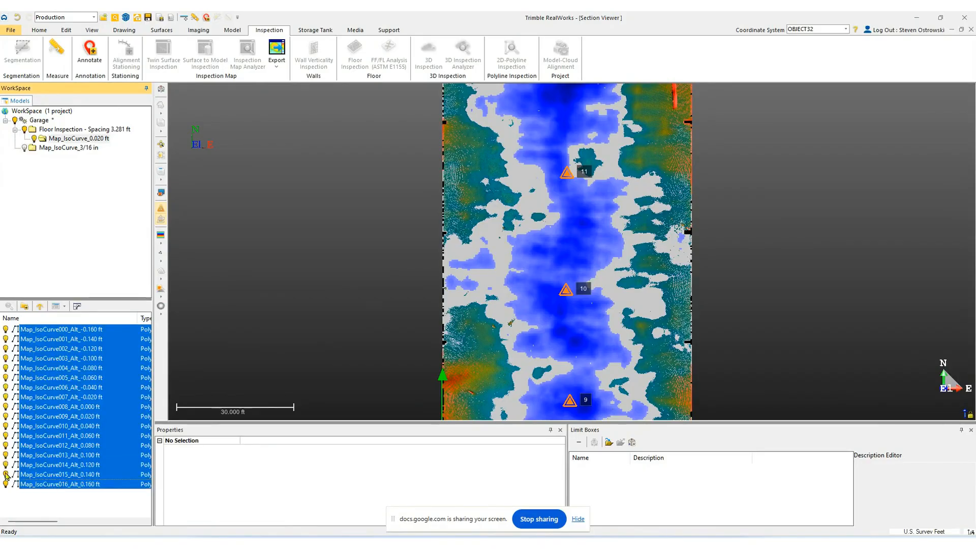
Save the selected iso curves to the Downloads folder as a Solids AutoCAD DWG file named Map_IsoCurve000_Alt_-0.160 ft.
click(39, 30)
click(44, 64)
click(48, 100)
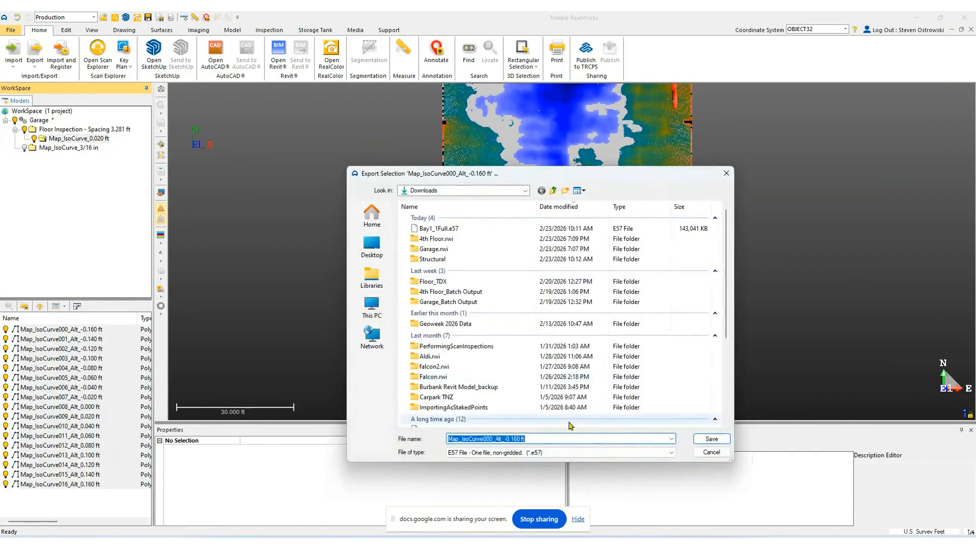
click(556, 452)
click(521, 329)
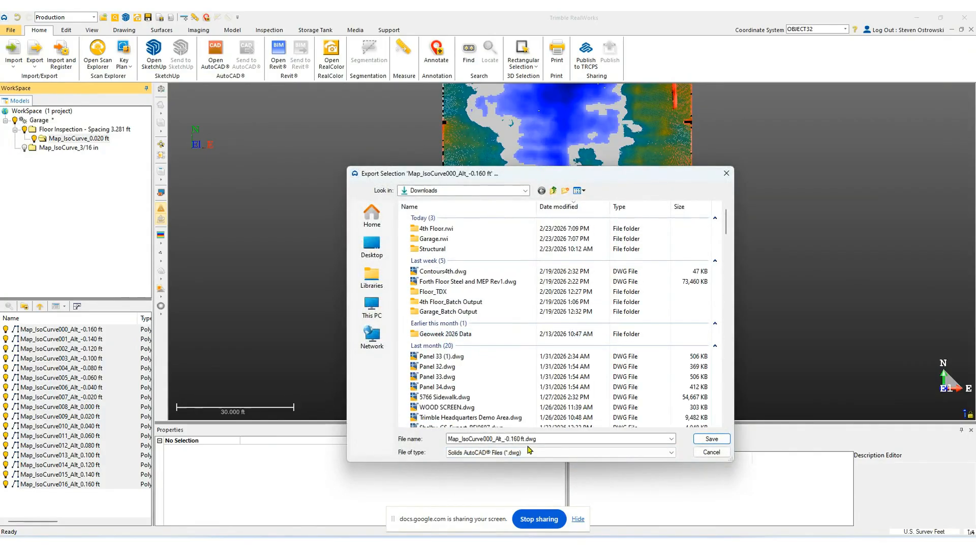
click(711, 439)
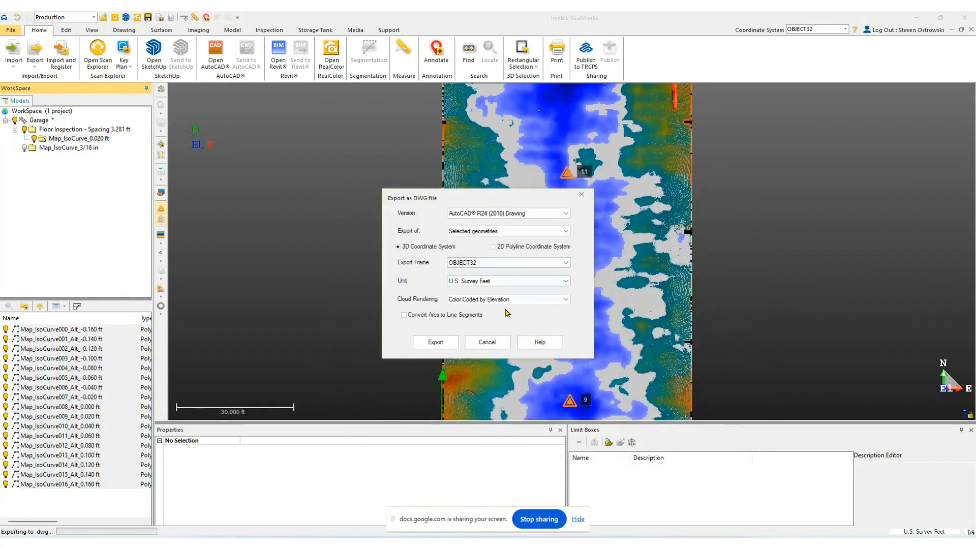
Export only the selected geometries to DWG with the export frame set to Home.
click(495, 232)
click(497, 234)
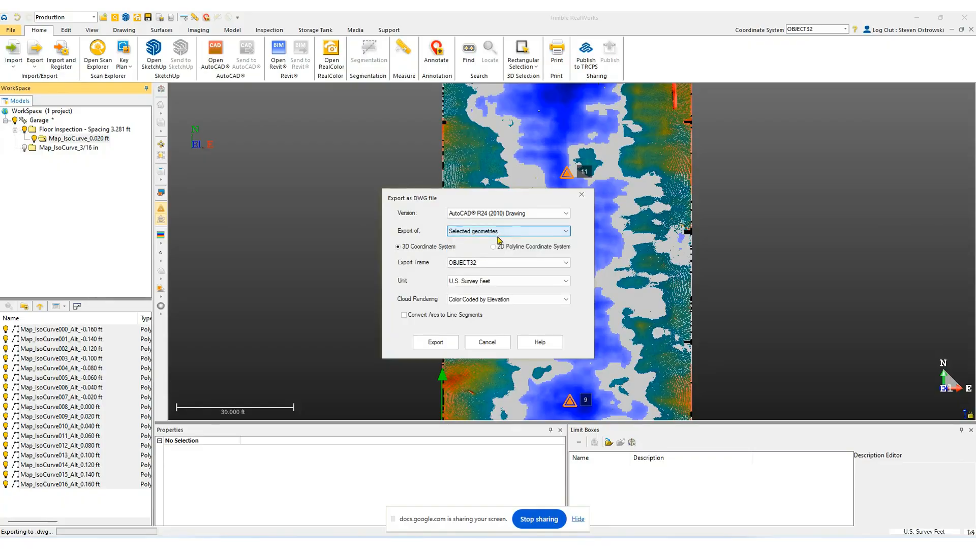
click(500, 262)
click(502, 275)
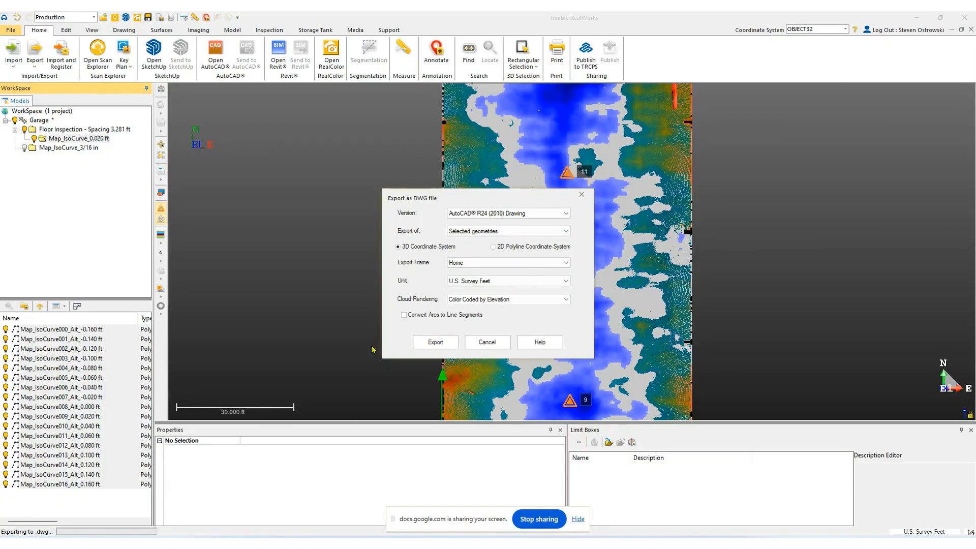
click(436, 342)
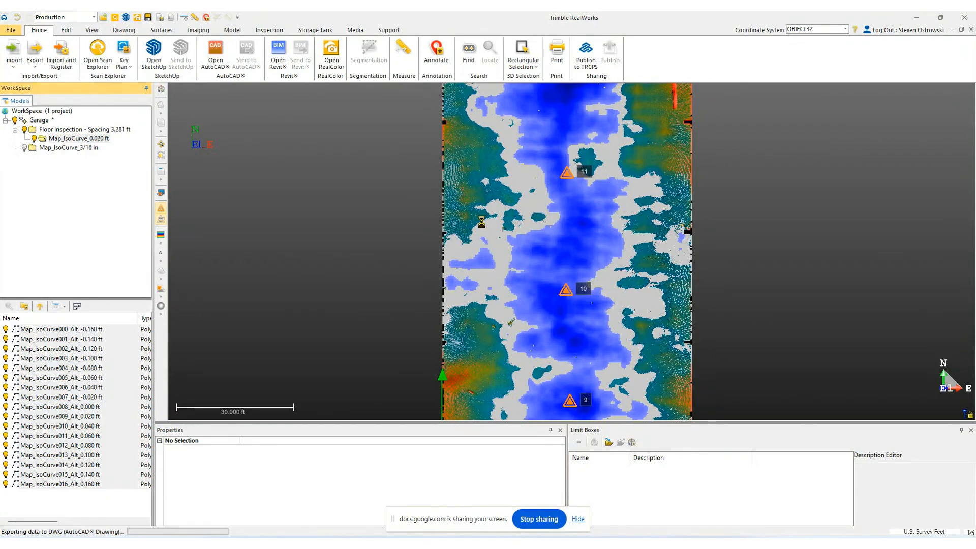
Switch to GarageUCS2_Floor_Inspection_Report.rtf in Word and examine the volumes exceeding tolerance above and below the reference.
mouse_move(624, 544)
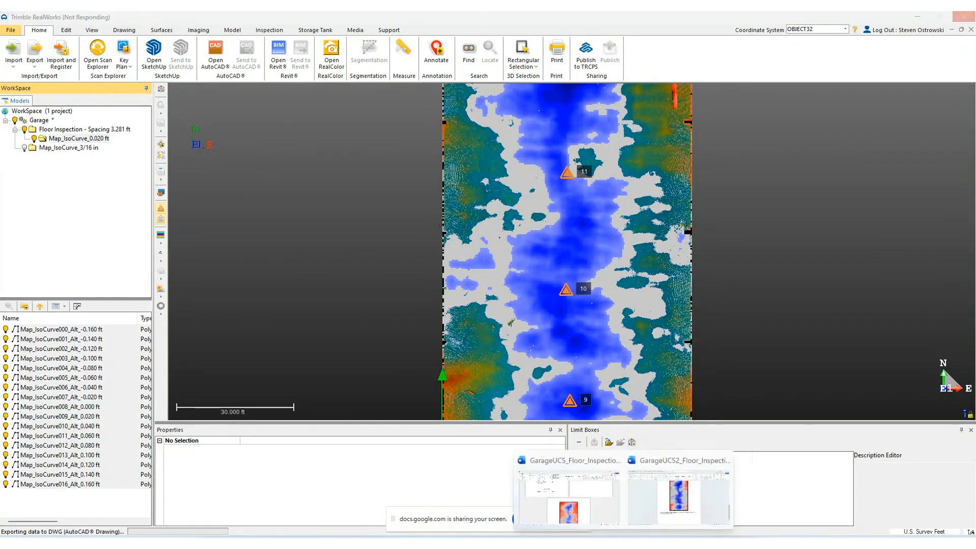
click(672, 499)
scroll(456, 339, up, 10)
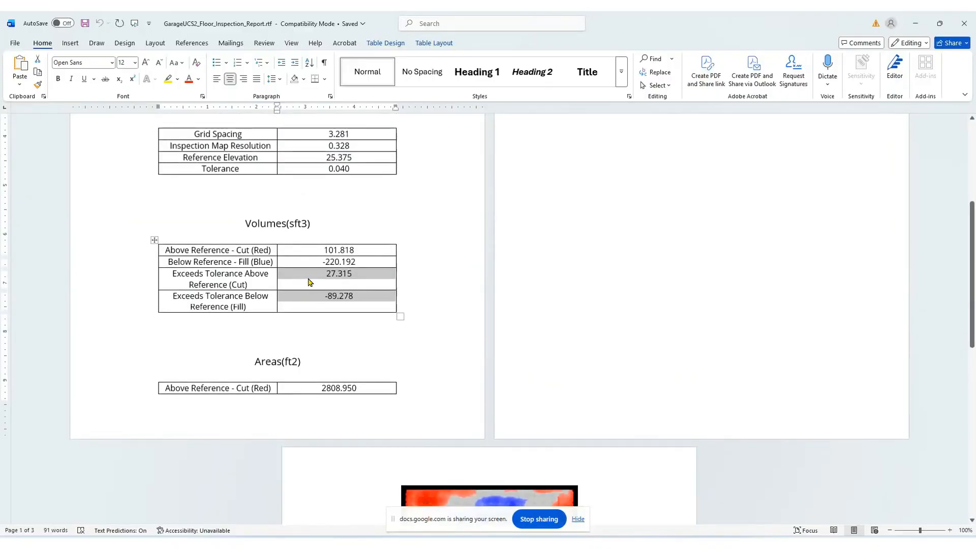
click(331, 277)
double_click(326, 274)
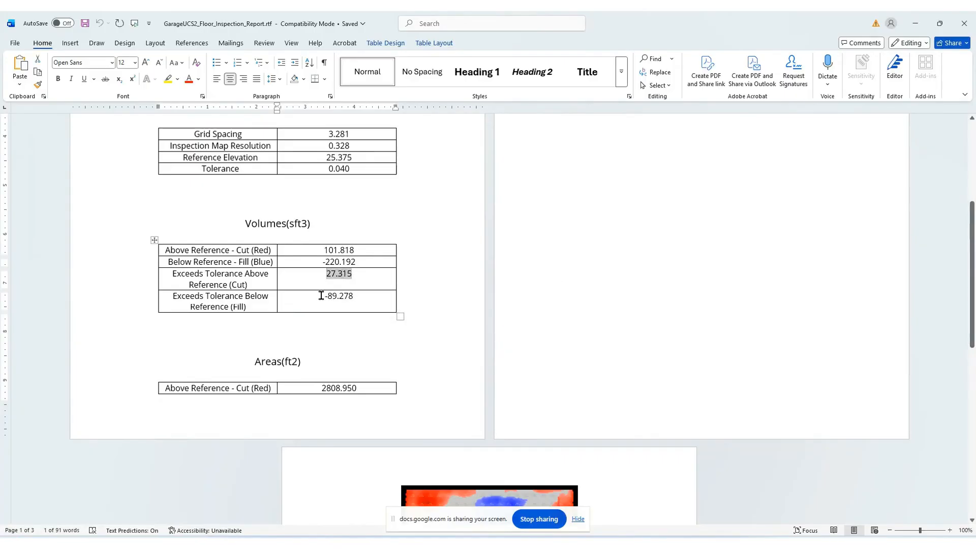
drag(320, 296, 369, 298)
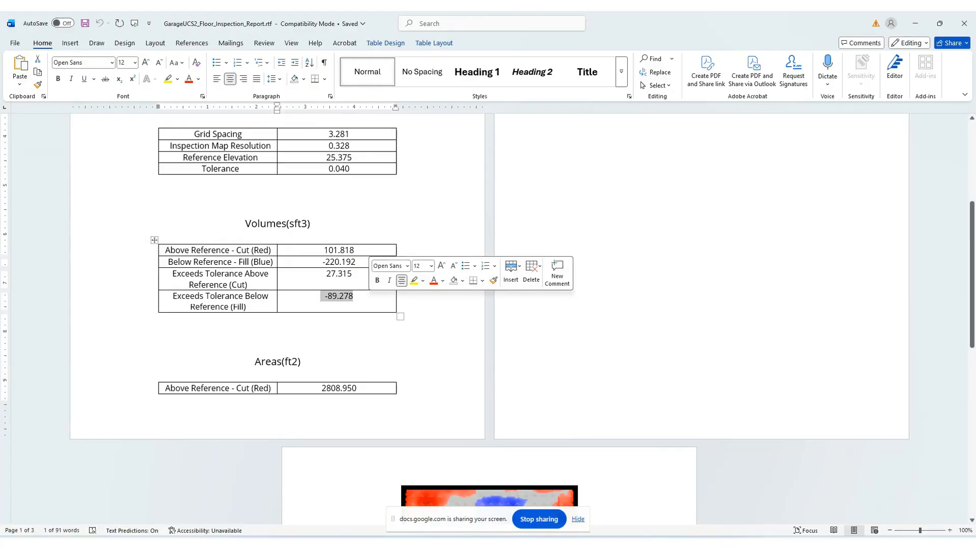
Review the report's general information and its cut and fill areas above and below the reference.
scroll(350, 270, up, 3)
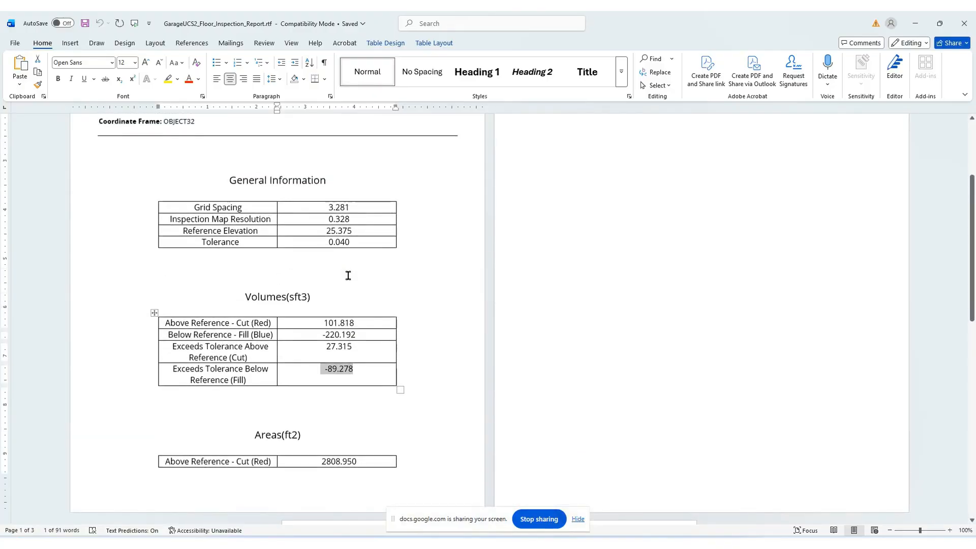
scroll(393, 460, up, 3)
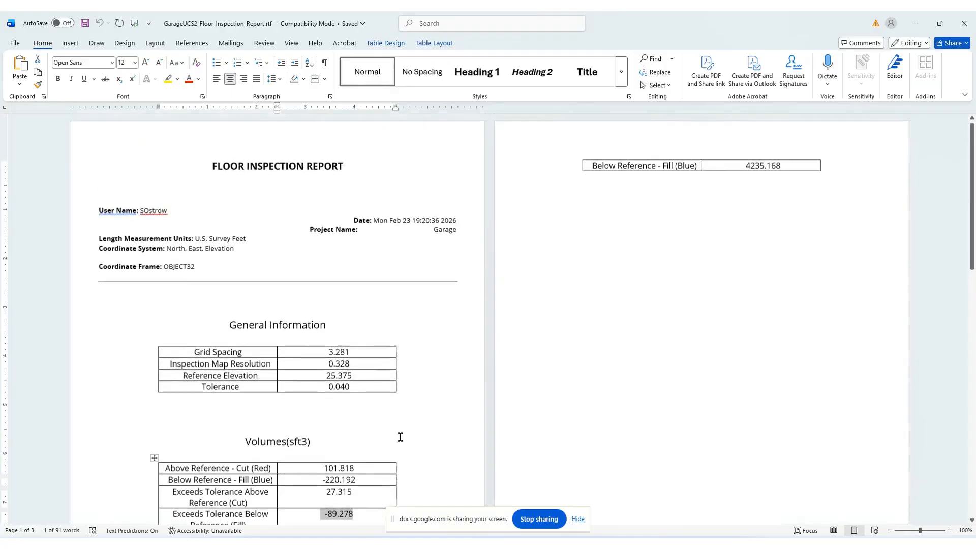
scroll(309, 471, down, 2)
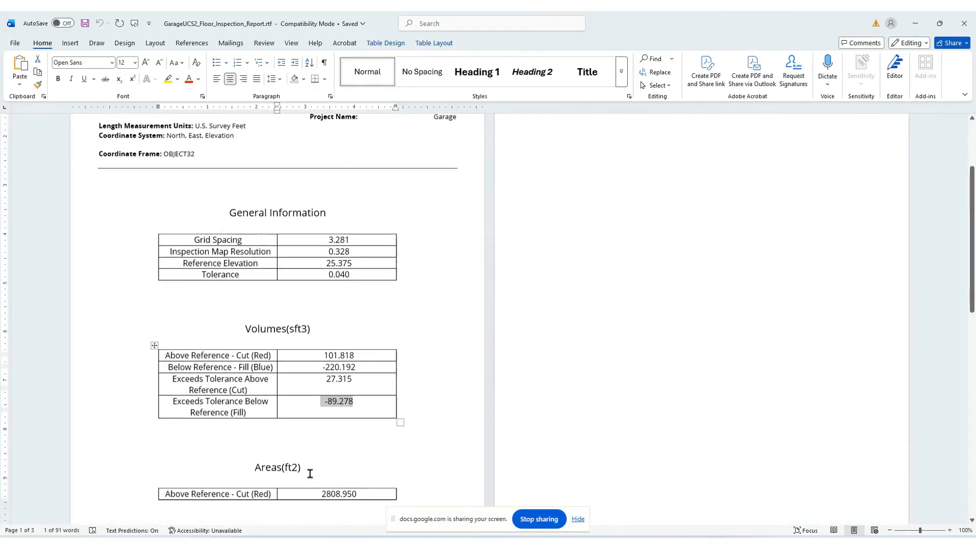
double_click(315, 487)
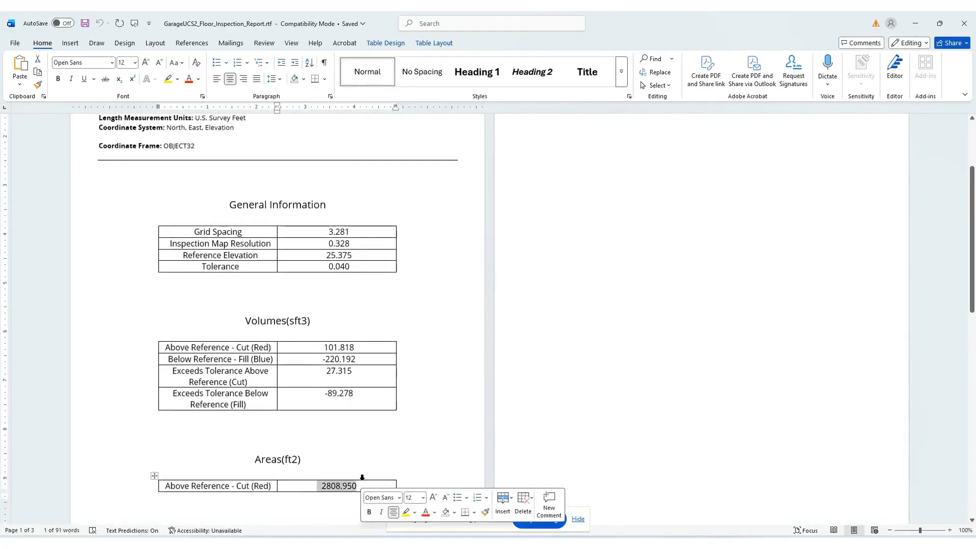
scroll(541, 371, up, 5)
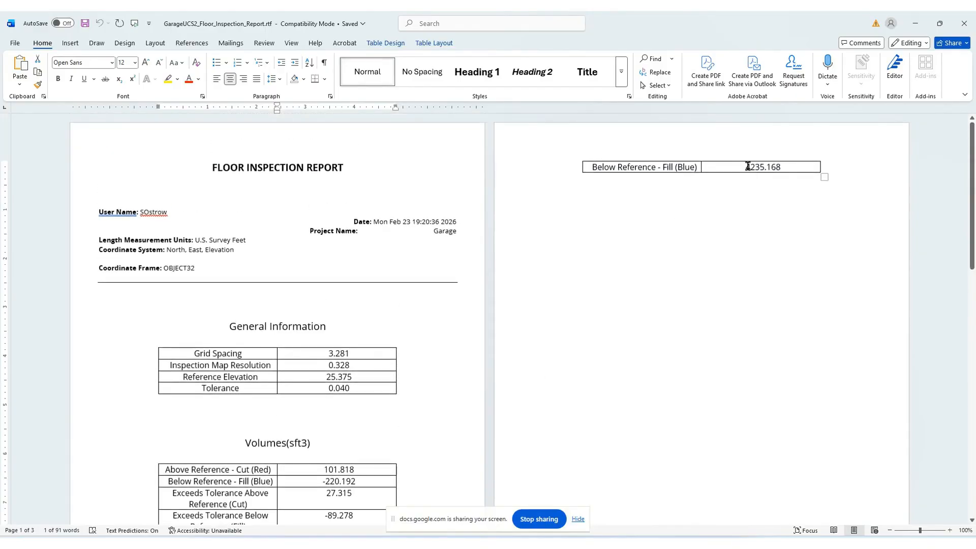
double_click(767, 167)
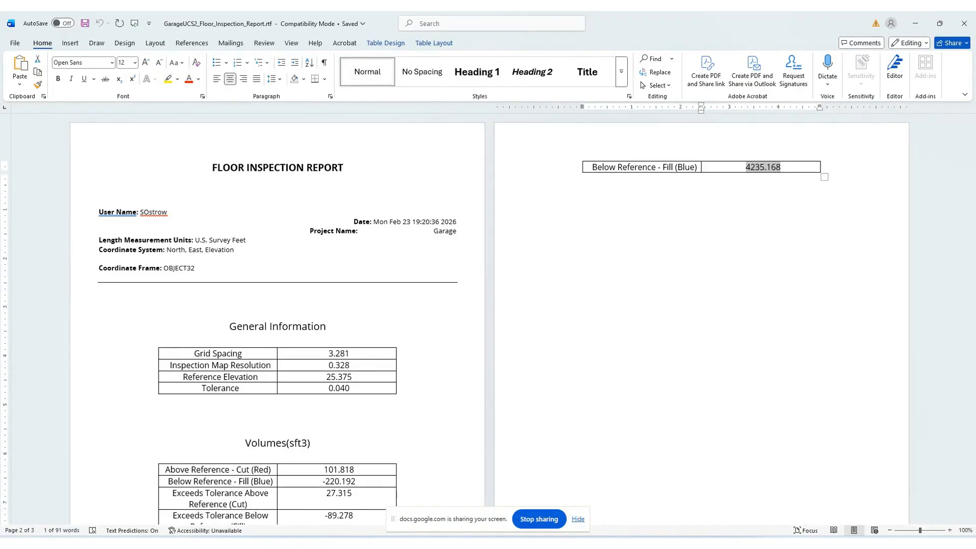
Switch to the field application's garage scan, dismiss the unrefined scan job warning, and view the whole ramp floor.
key(alt+Tab)
drag(307, 271, 289, 190)
scroll(289, 189, down, 3)
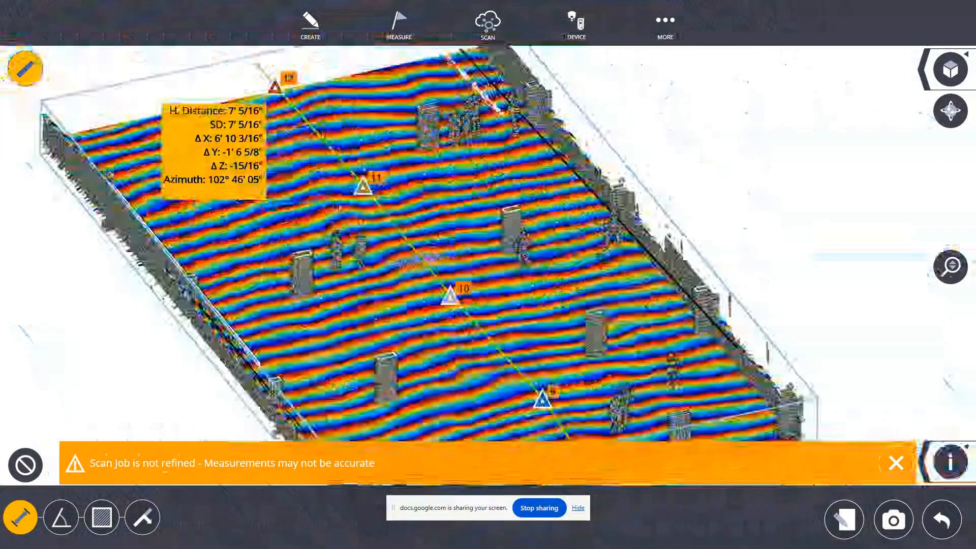
click(896, 463)
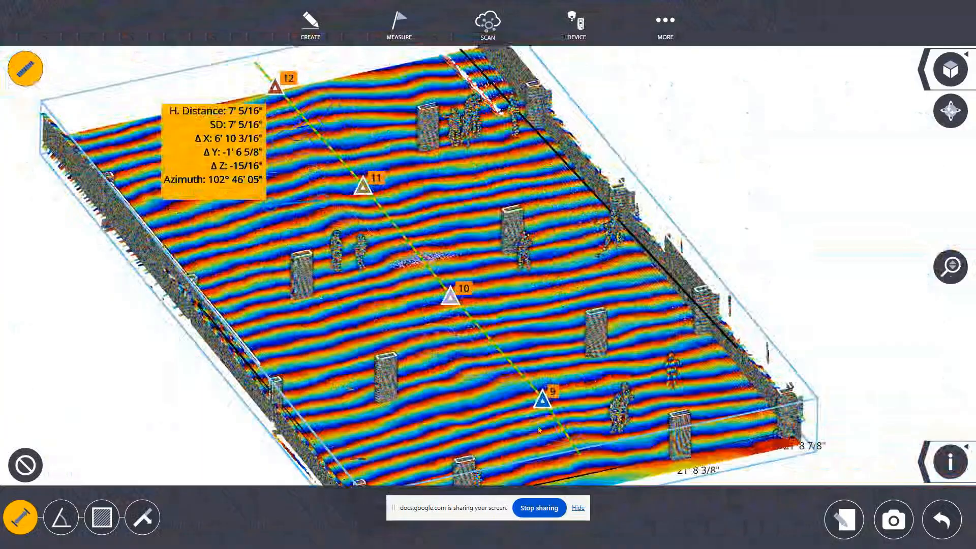
scroll(570, 396, down, 3)
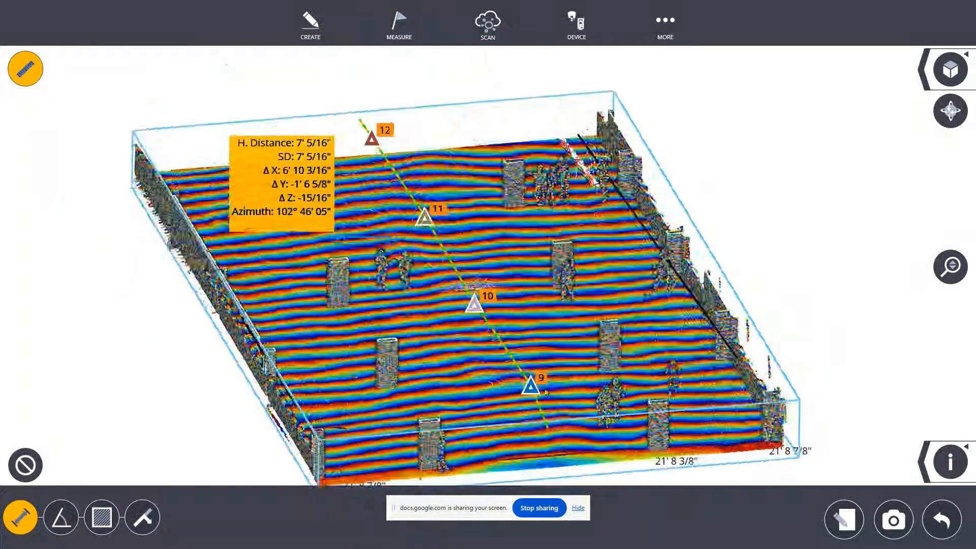
Hide the scan through the display settings and examine the iso curve contours on the ramp floor.
click(920, 467)
click(749, 464)
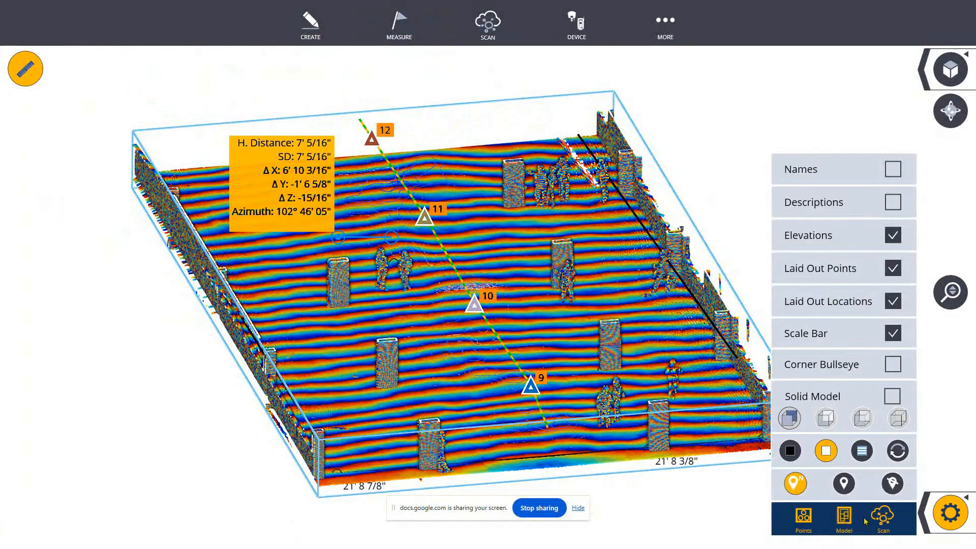
click(883, 517)
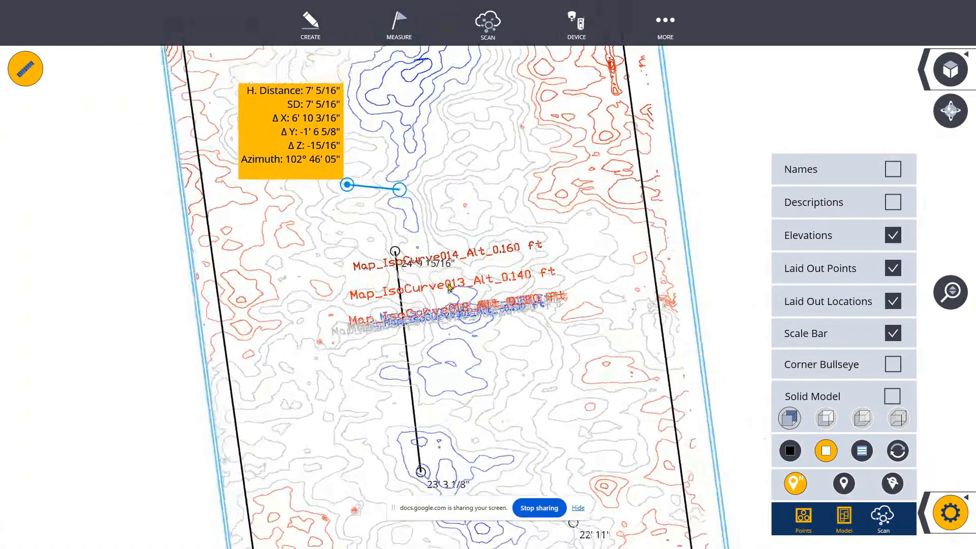
scroll(449, 288, down, 2)
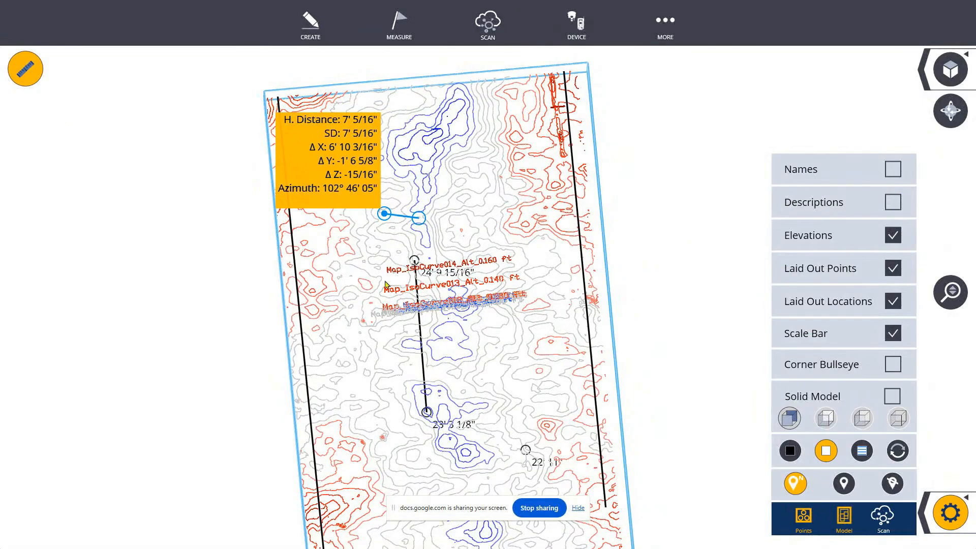
Show the scan again and inspect the ramp up close from the front view.
click(883, 518)
drag(950, 111, 944, 116)
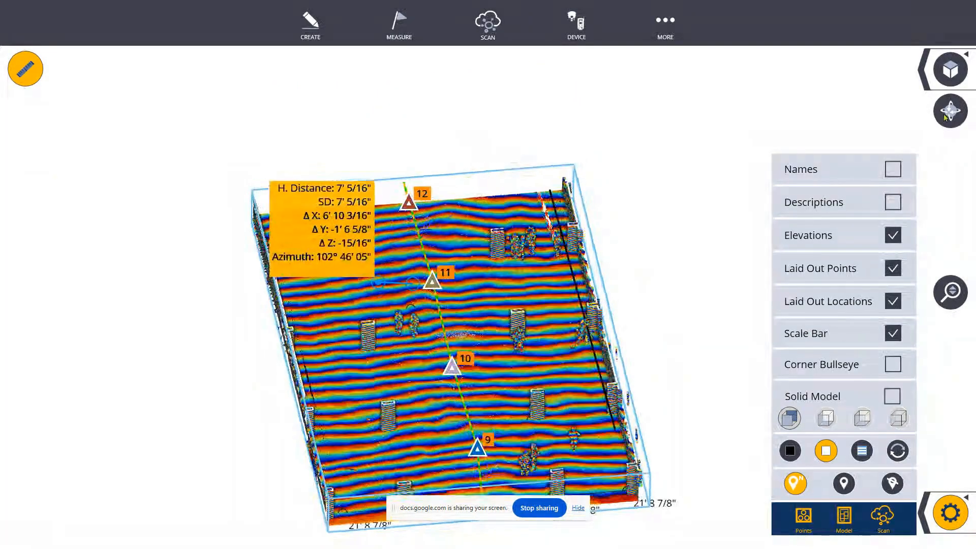
click(929, 64)
click(828, 69)
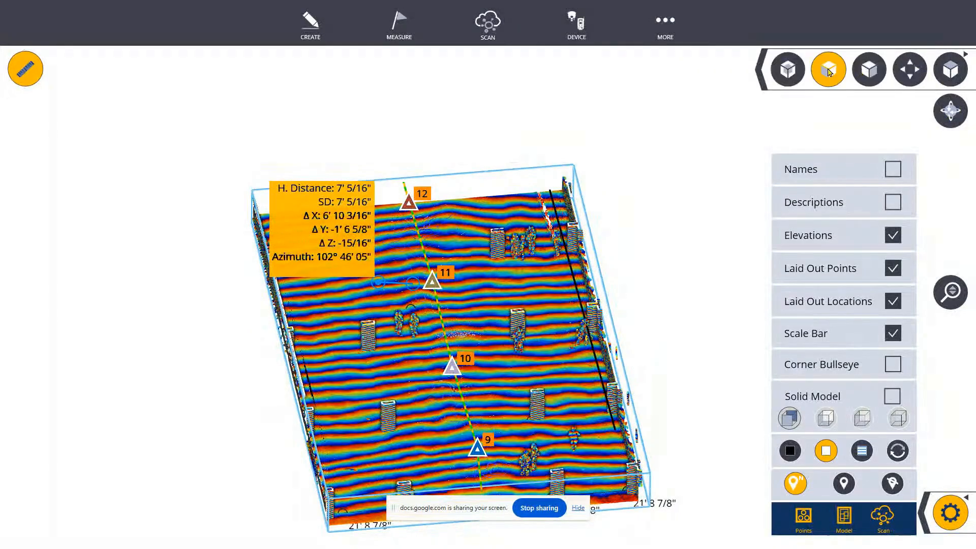
scroll(413, 322, up, 5)
scroll(412, 321, up, 5)
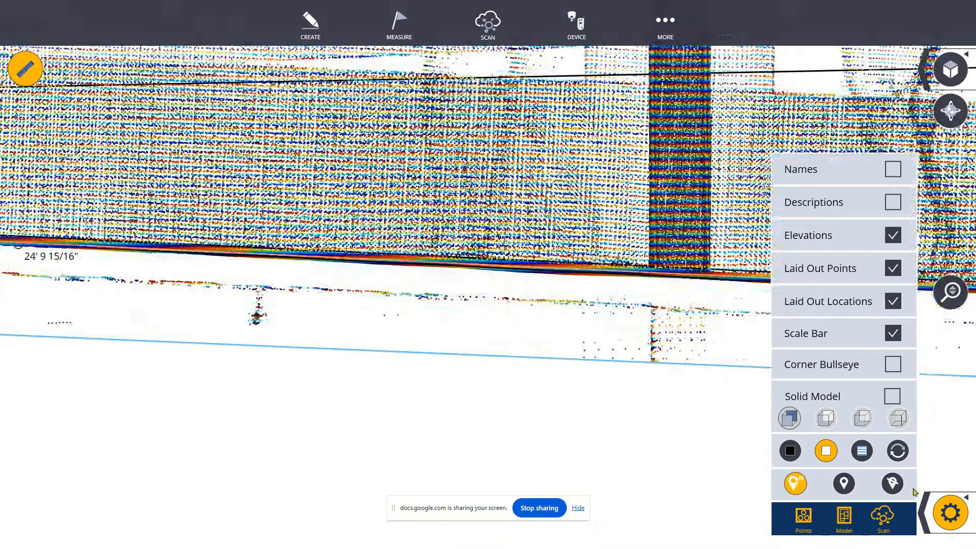
Select the HomeUCS.dwg model in the model list and examine its iso curves over the scan from above.
click(922, 521)
click(897, 465)
click(903, 465)
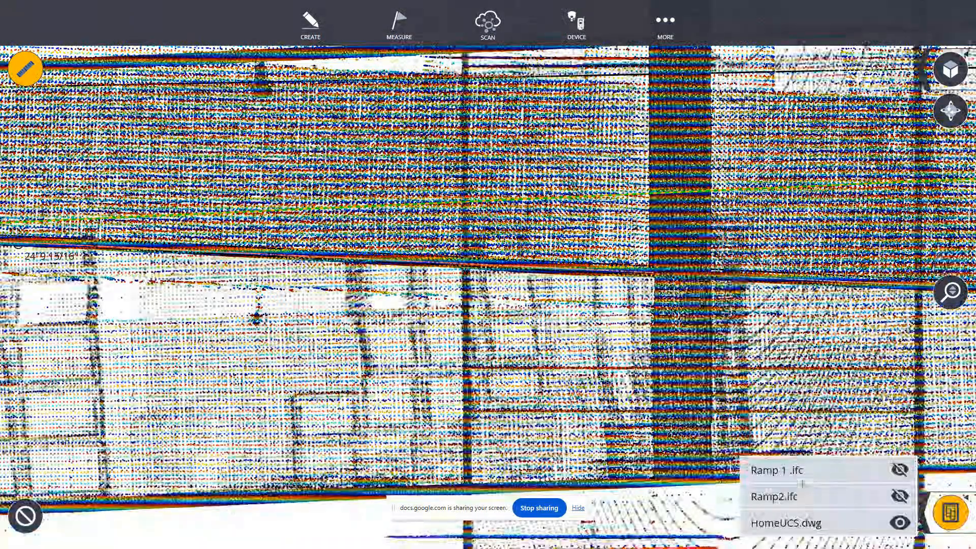
click(817, 525)
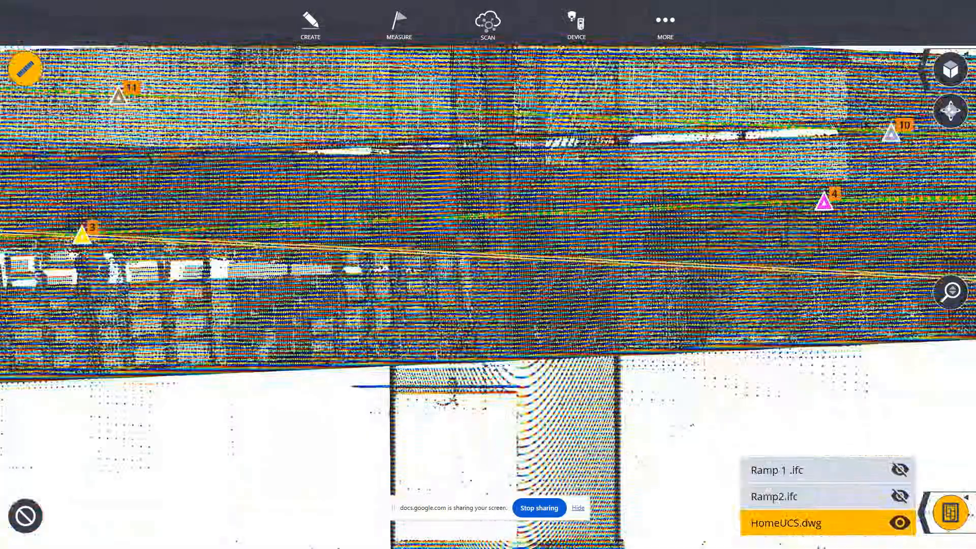
click(954, 70)
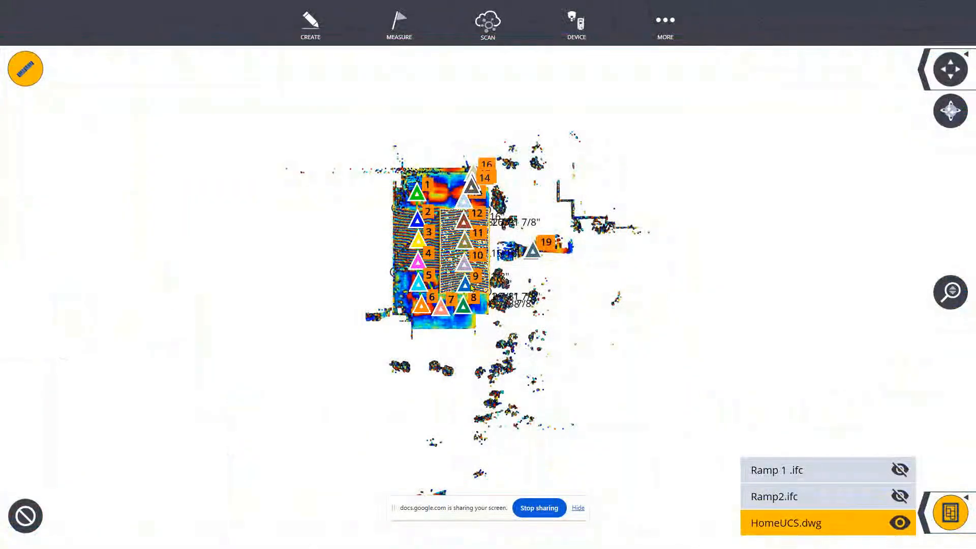
scroll(470, 286, up, 6)
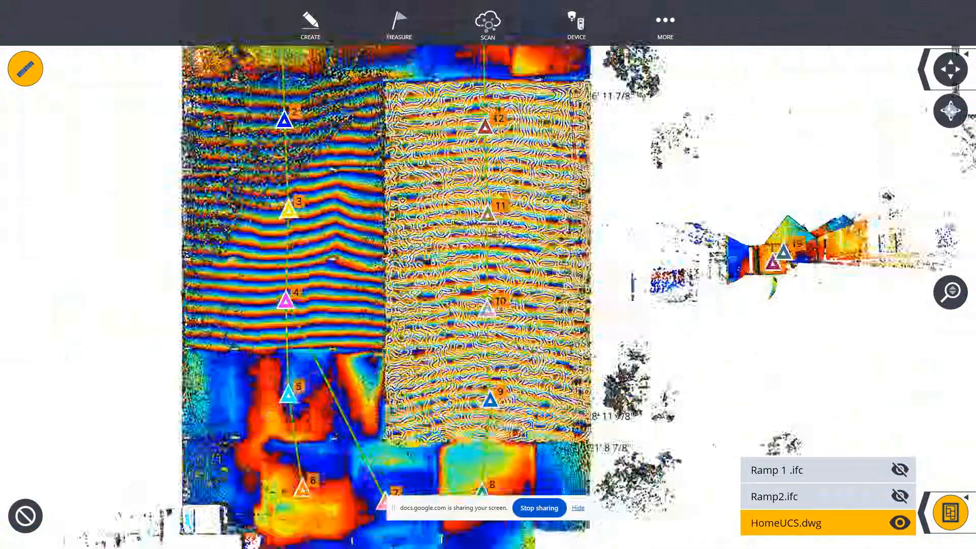
middle_drag(493, 230, 533, 174)
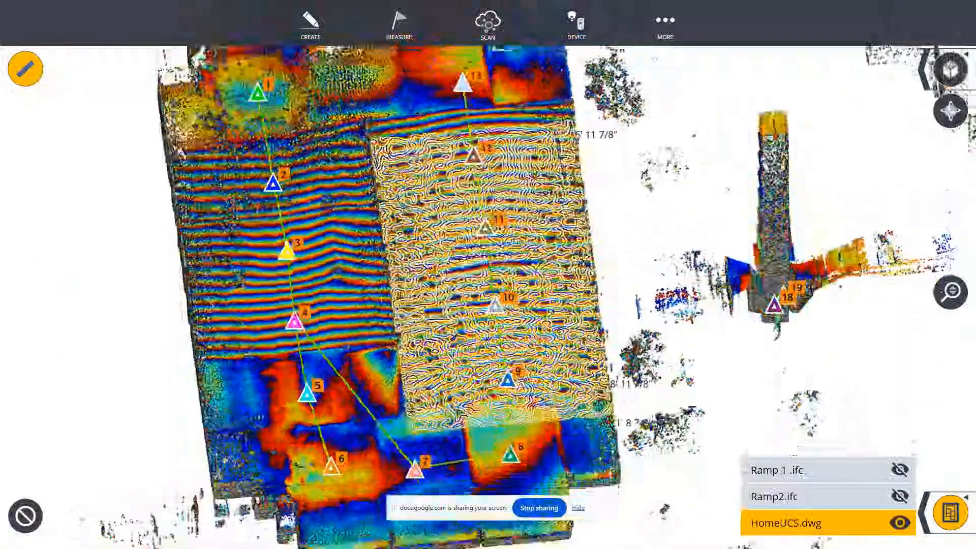